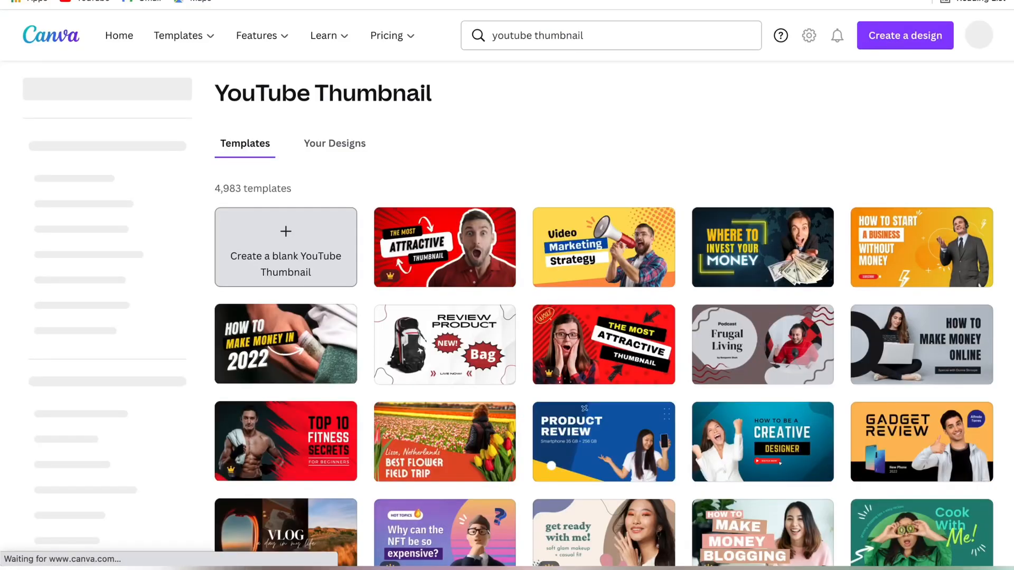
Step: Browse the YouTube thumbnail templates to compare their layouts and styles
scroll(753, 536, "down", 5)
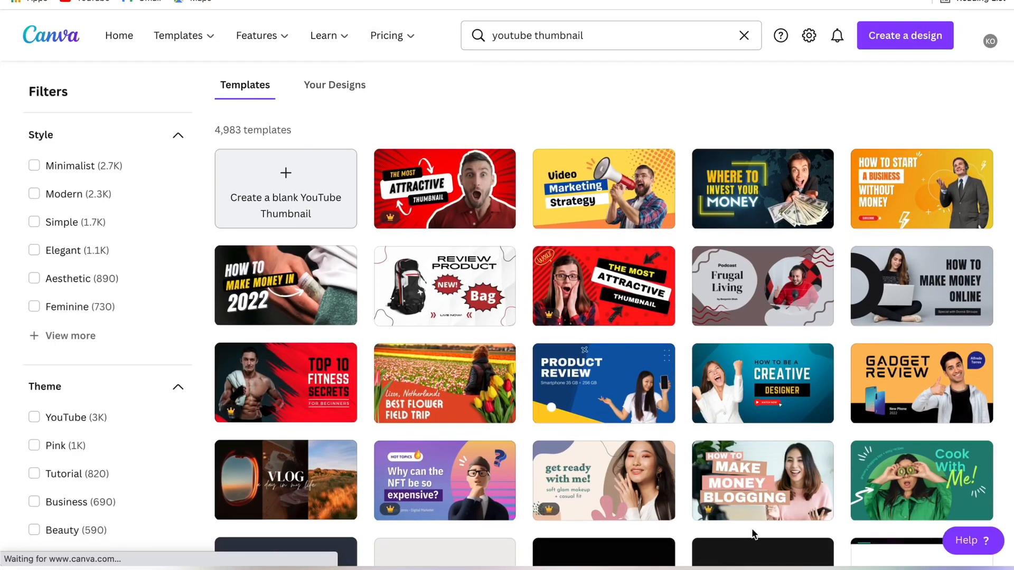
scroll(754, 535, "down", 5)
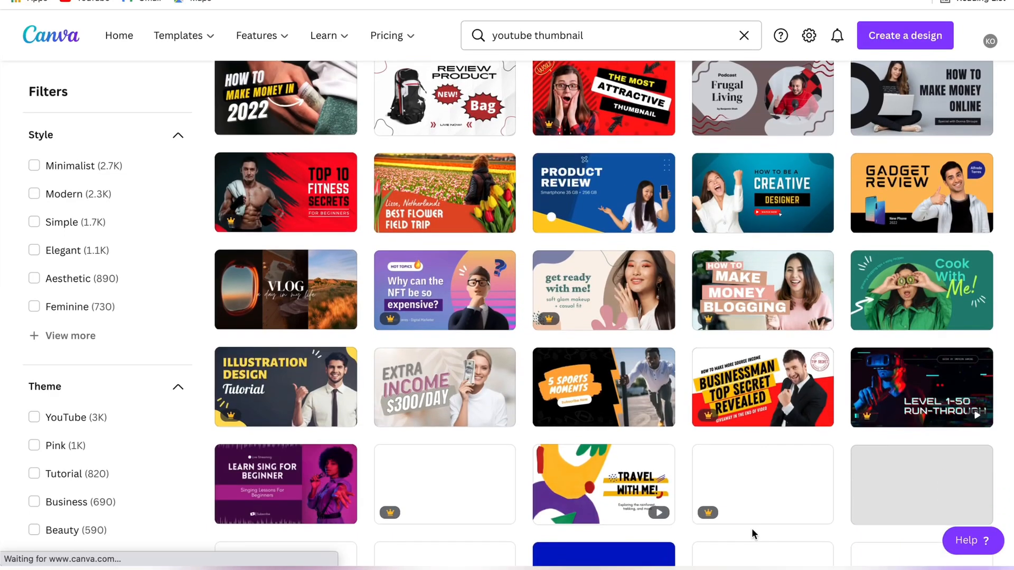
scroll(754, 535, "down", 4)
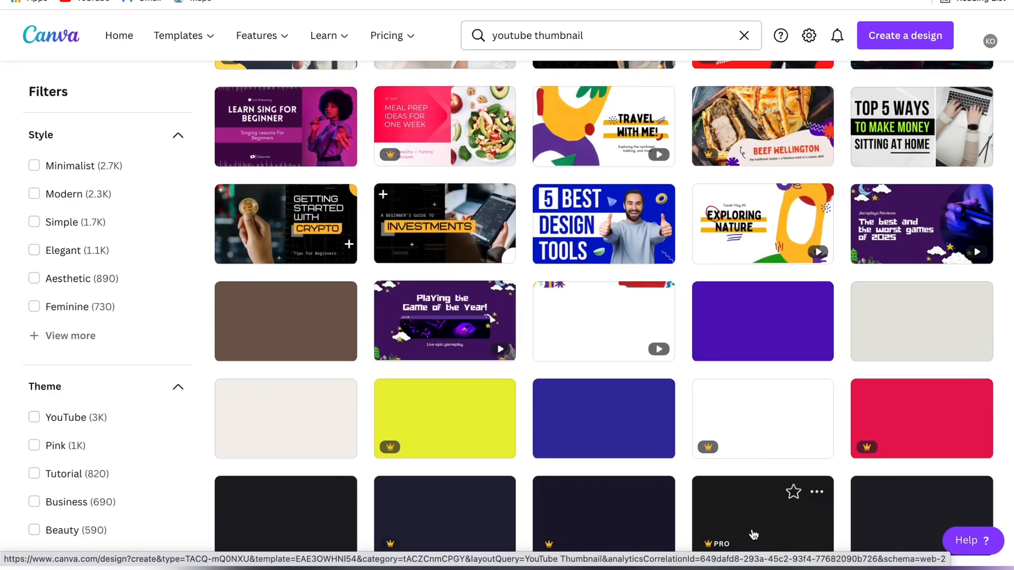
scroll(754, 536, "down", 1)
scroll(753, 536, "down", 2)
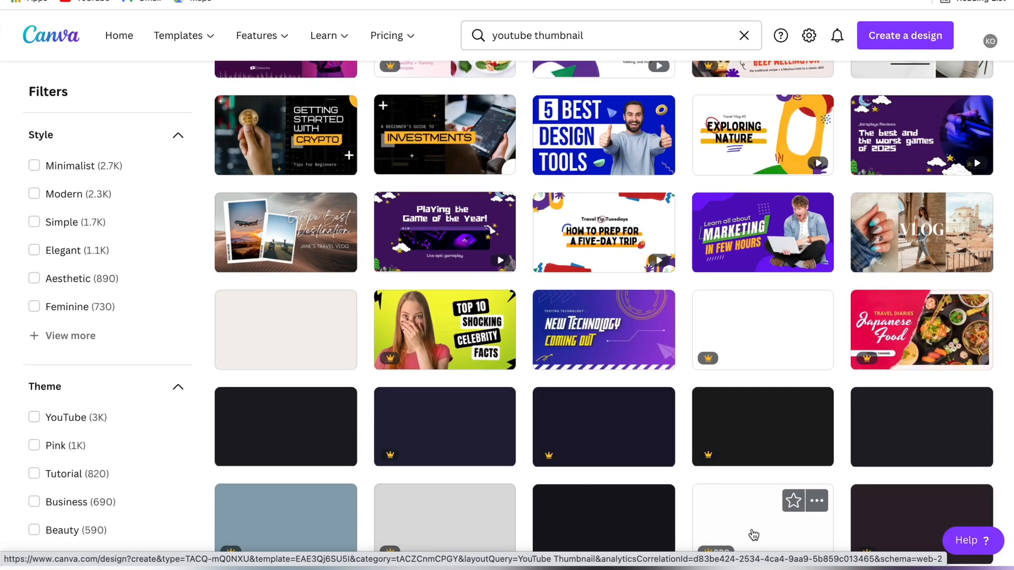
scroll(754, 535, "down", 1)
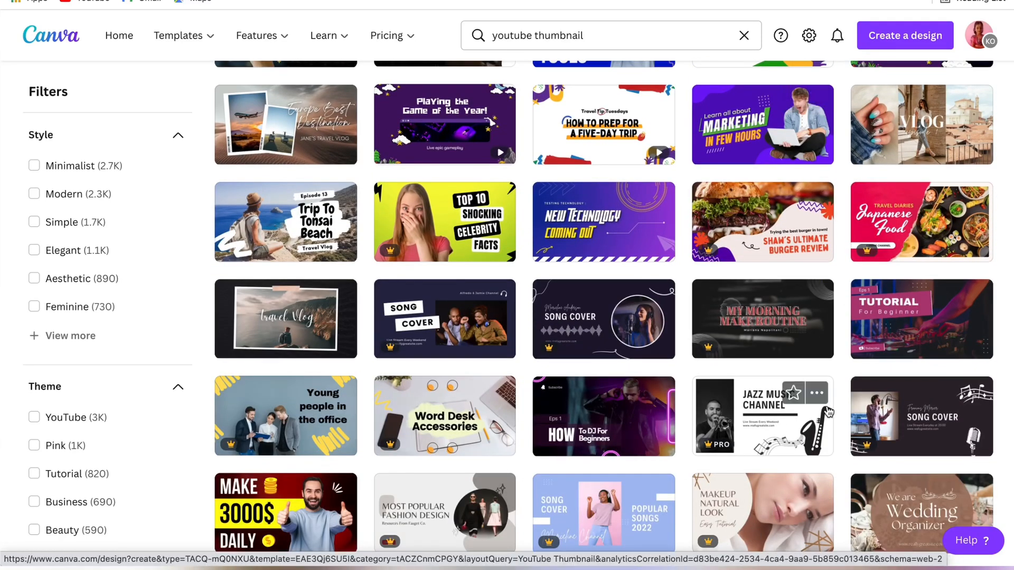
scroll(828, 412, "down", 5)
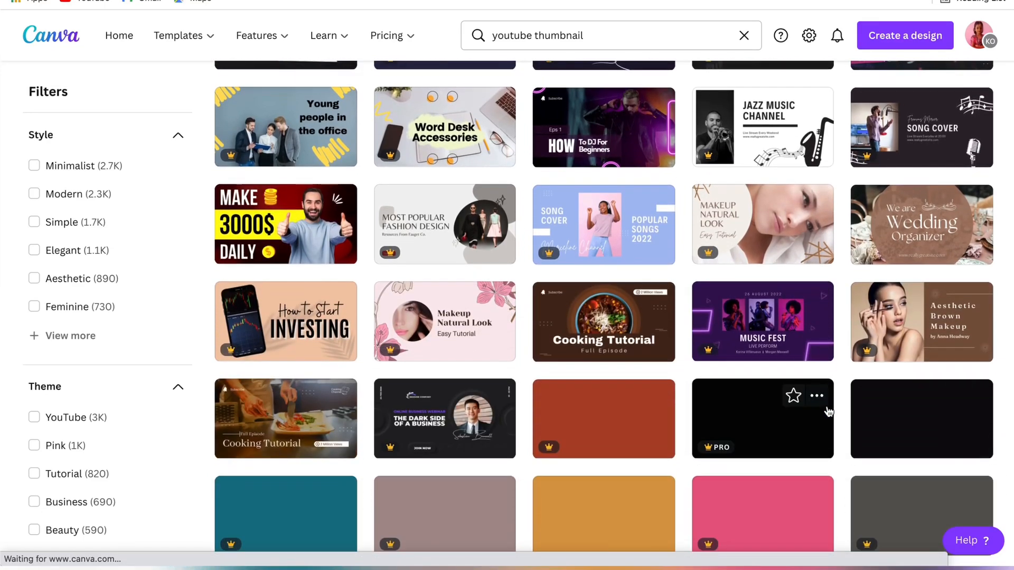
scroll(828, 412, "down", 9)
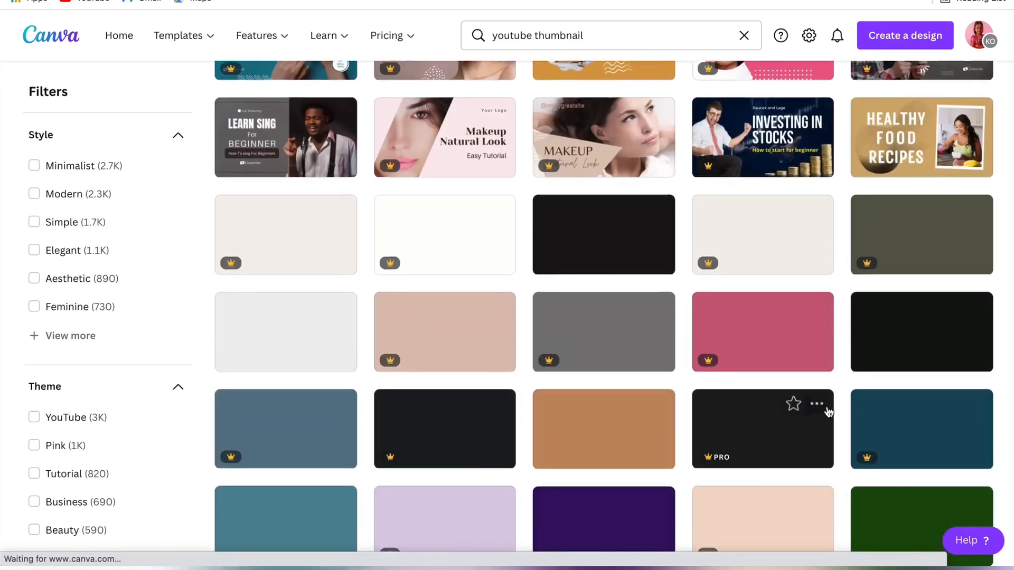
scroll(828, 412, "down", 4)
scroll(571, 288, "up", 4)
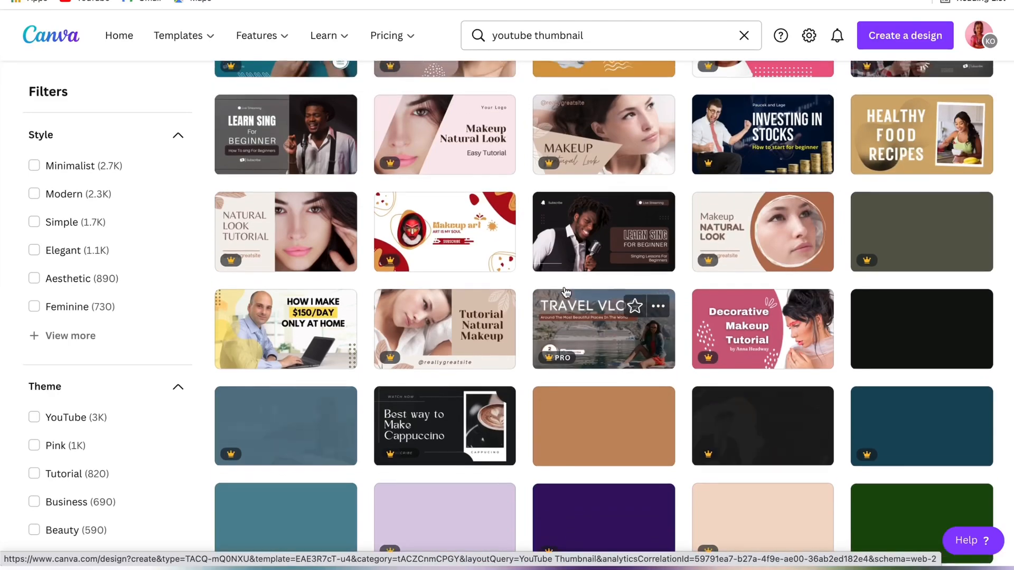
scroll(566, 292, "up", 12)
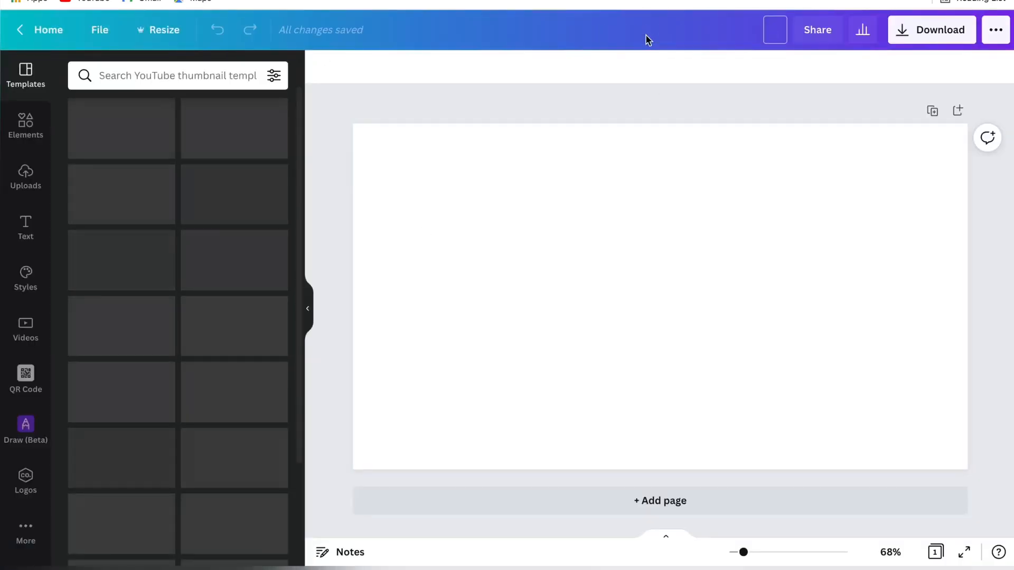
Step: Name the blank design "Thumbnail:)" and apply the orange "How to start a business without money" template
type("Thumbnail:)")
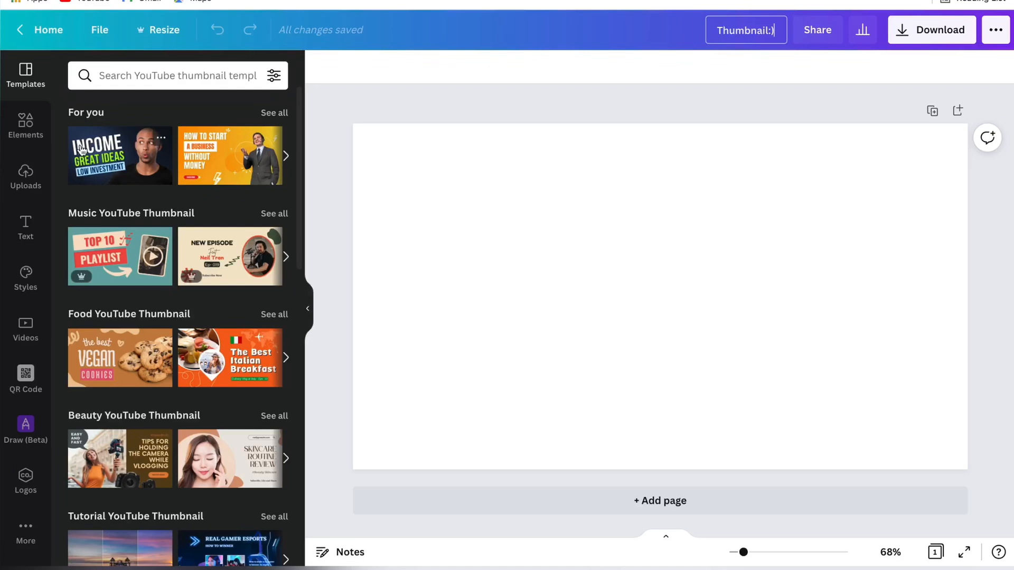
scroll(221, 159, "right", 6)
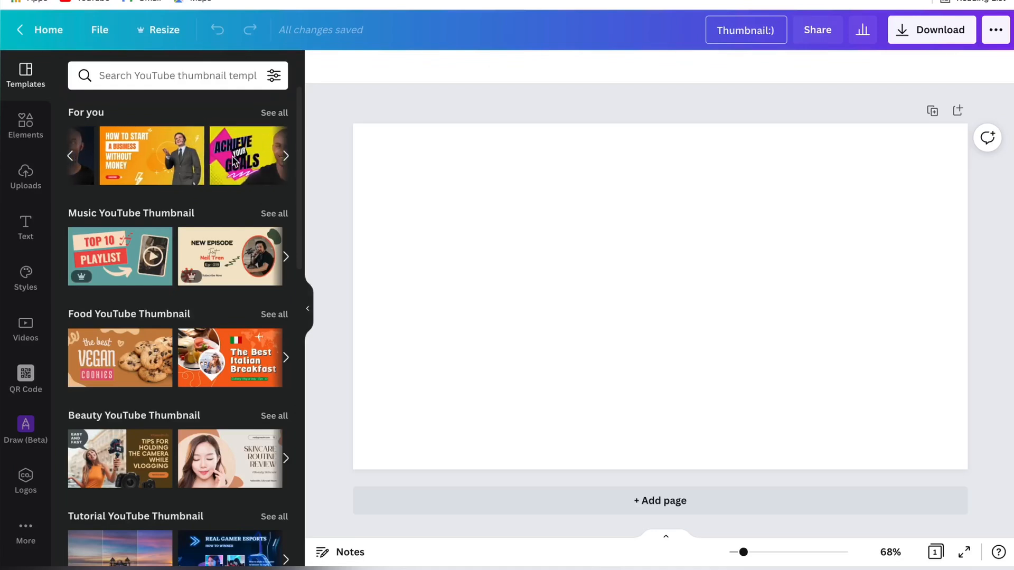
scroll(138, 172, "right", 4)
scroll(139, 172, "left", 4)
scroll(138, 172, "left", 4)
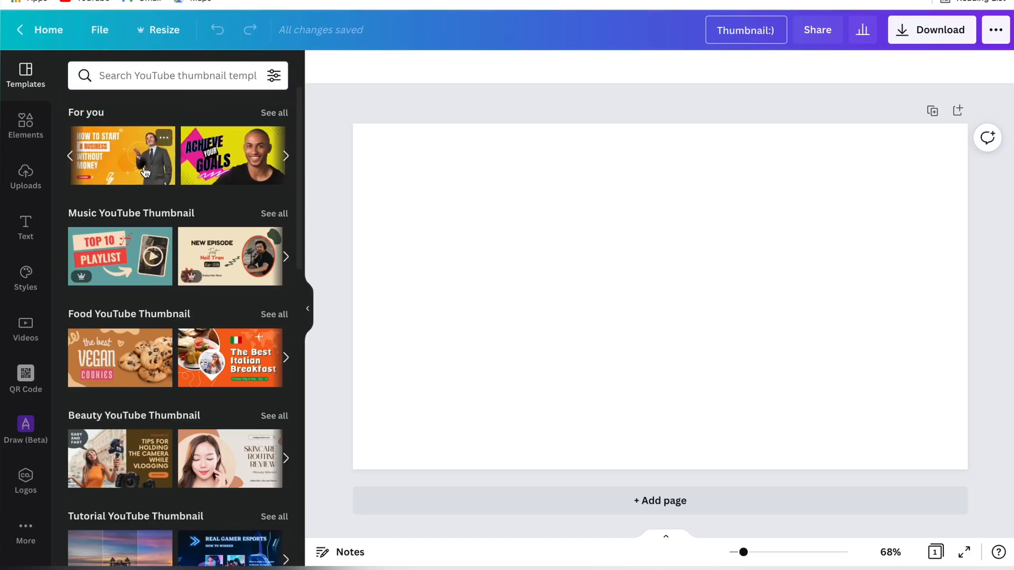
left_click(157, 174)
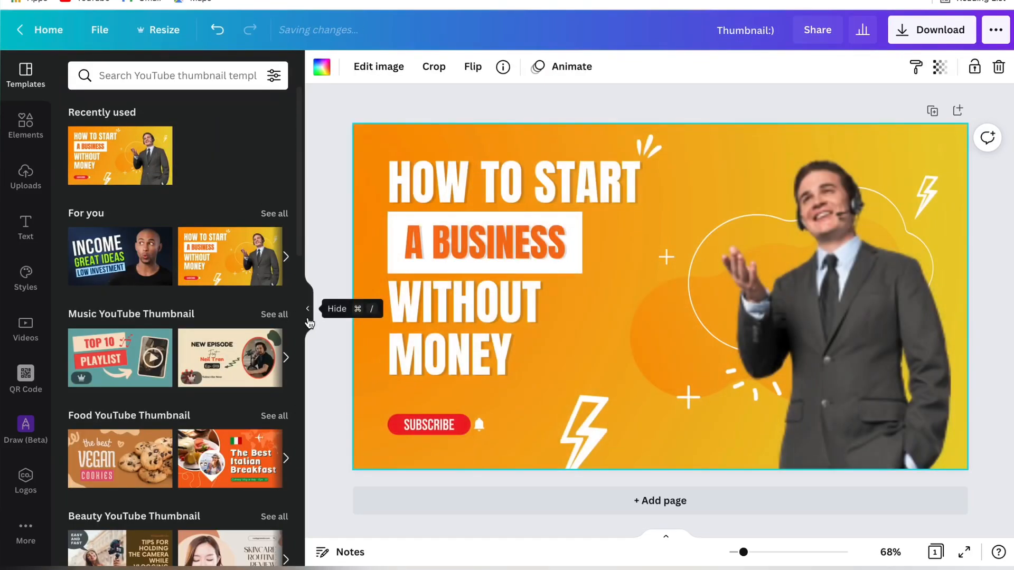
Step: Replace START with CREATE in the first heading line so it reads "HOW TO CREATE"
left_click(308, 313)
double_click(345, 179)
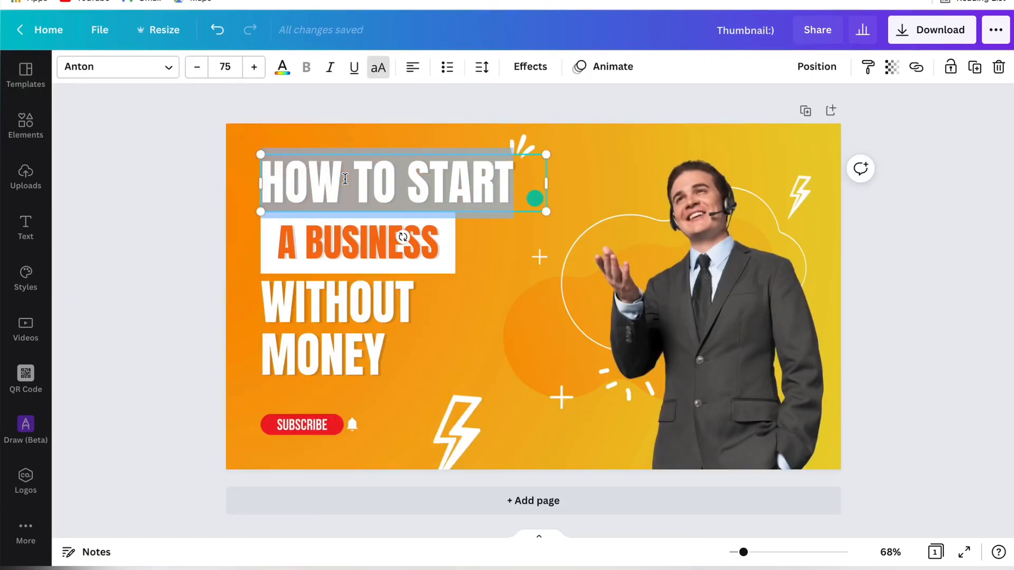
left_click(515, 185)
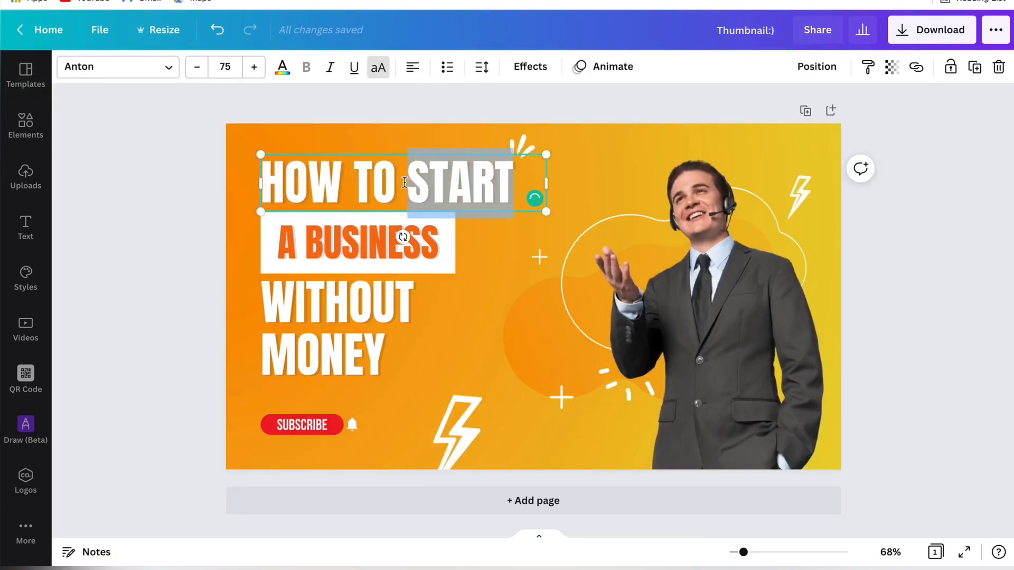
type("CREATE")
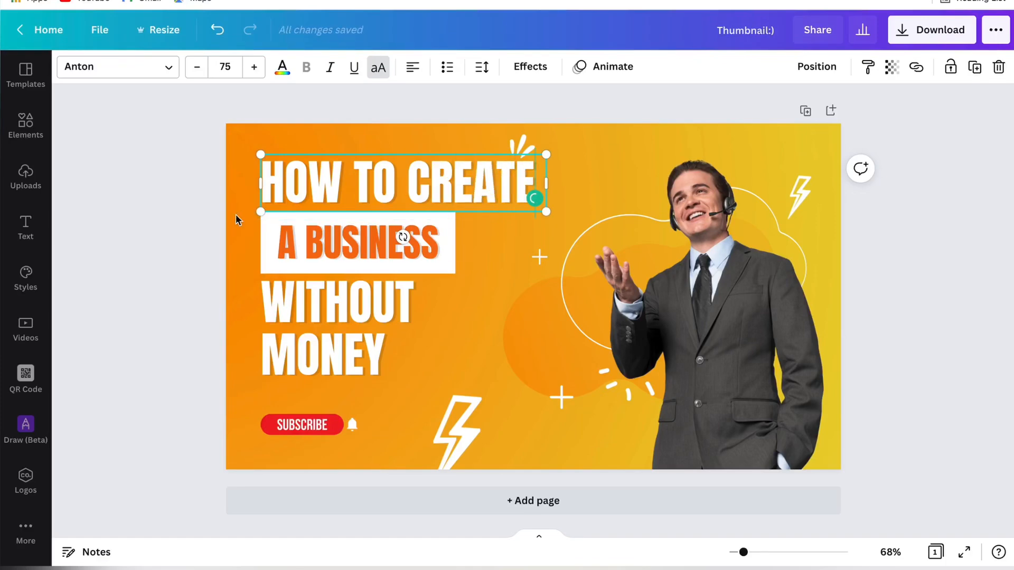
Step: Replace "A BUSINESS" with "THUMBNAIL" and "WITHOUT MONEY" with "FOR FREE"
left_click(323, 241)
left_click(324, 241)
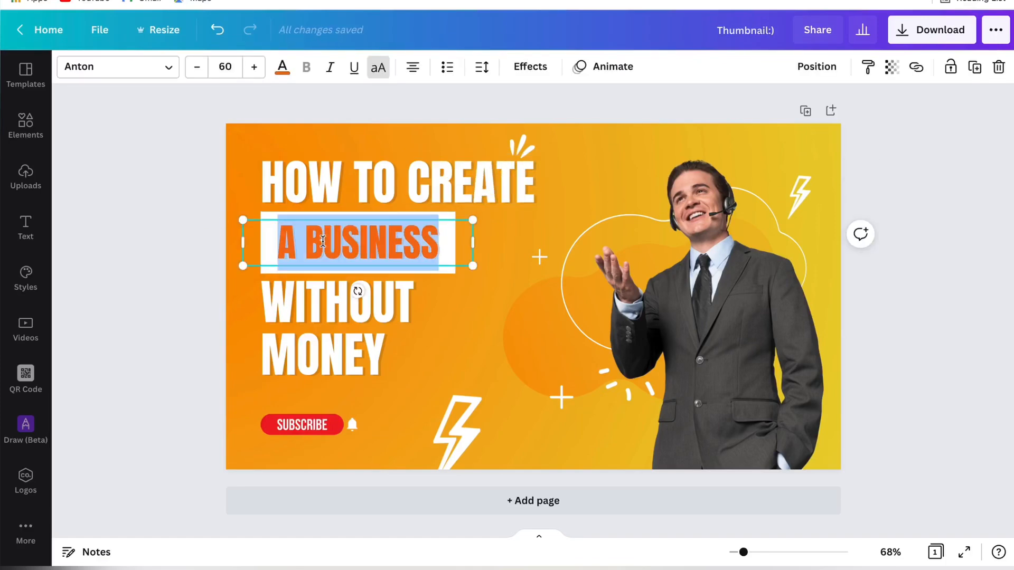
type("THUMBNAIL")
left_click(328, 299)
left_click(328, 300)
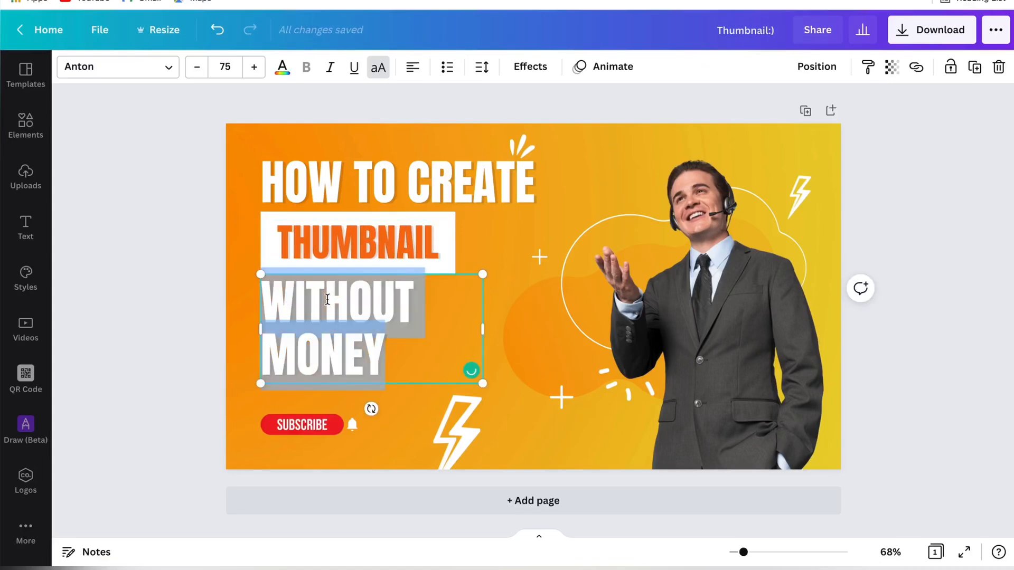
type("FOR  FREE")
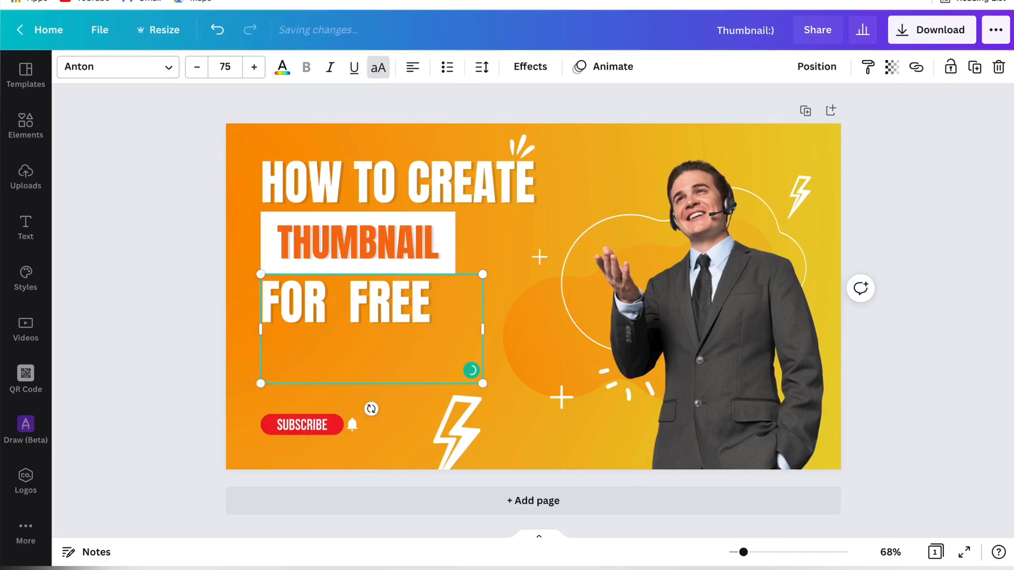
Step: Delete the Subscribe badge and the photo of the man in a suit
left_click(302, 426)
key("Delete")
left_click(750, 338)
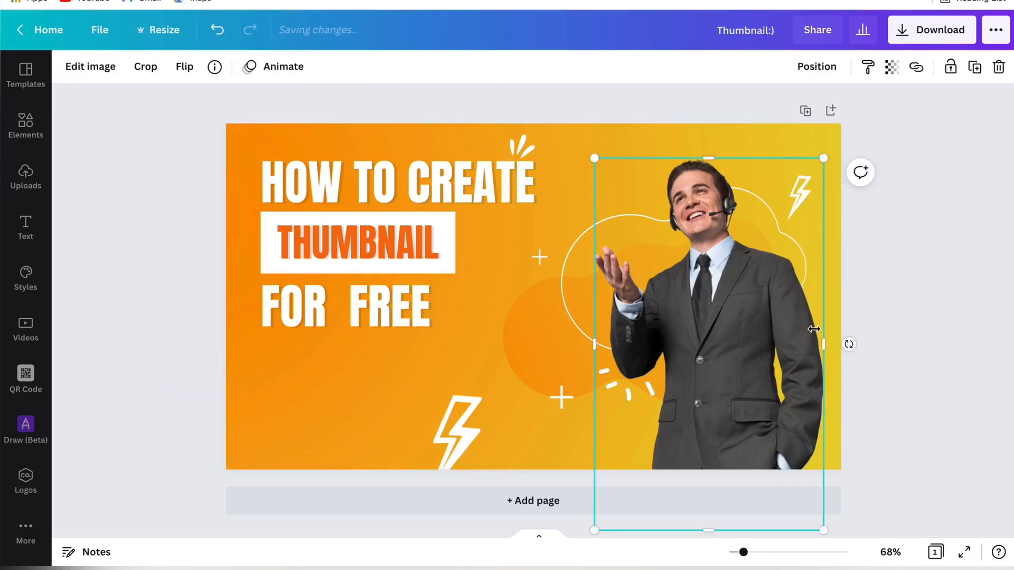
key("Delete")
left_click(151, 277)
Step: Delete the cloud, plus, dash and lightning-bolt decorations, and shift the small burst accent slightly right above the end of "CREATE"
left_click(8, 152)
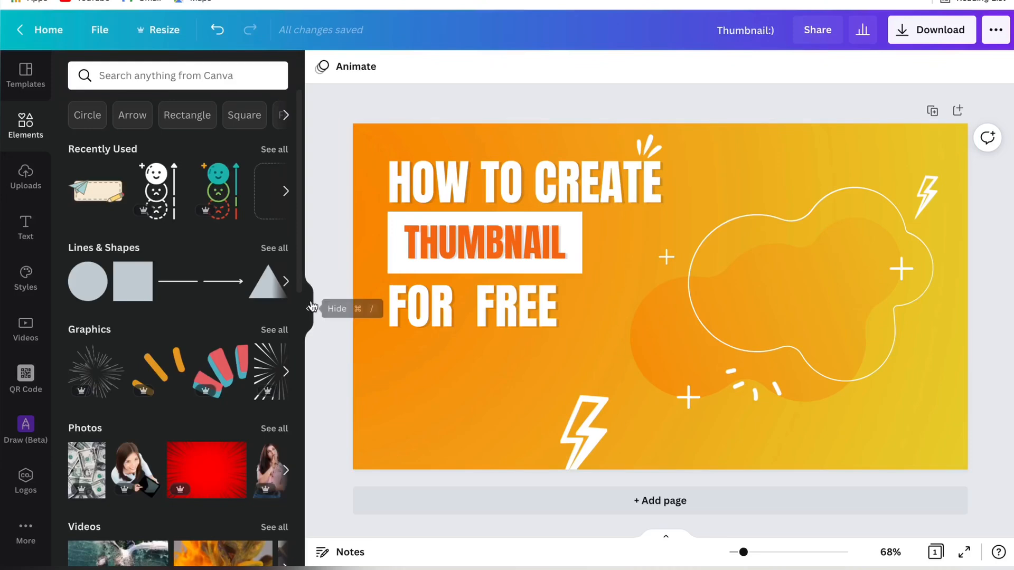
left_click(33, 181)
left_click_drag(939, 127, 761, 411)
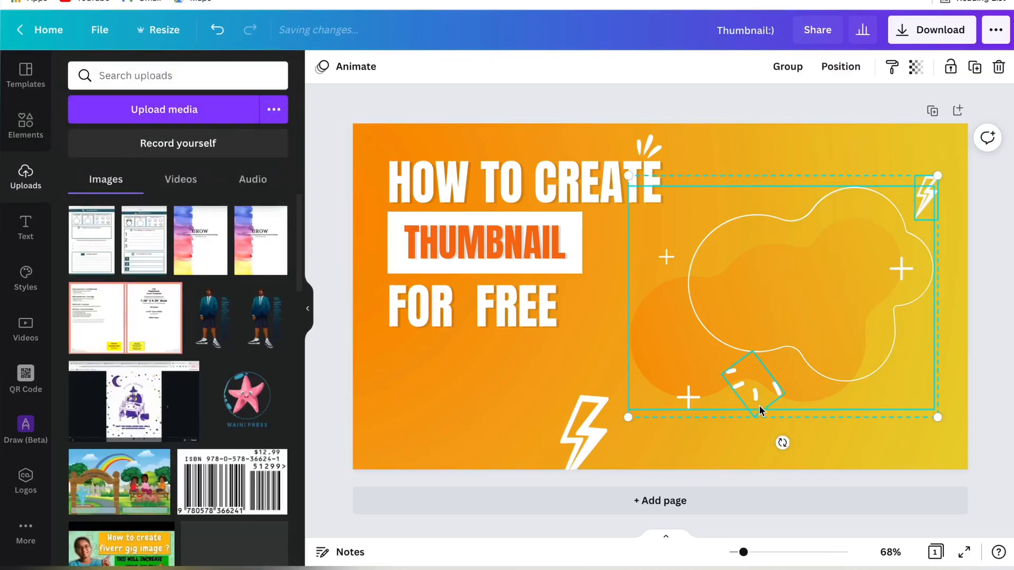
key("Delete")
left_click(583, 433)
key("Delete")
left_click_drag(658, 146, 672, 143)
Step: Search the elements library for "frame" graphics
scroll(209, 453, "down", 10)
scroll(209, 453, "down", 3)
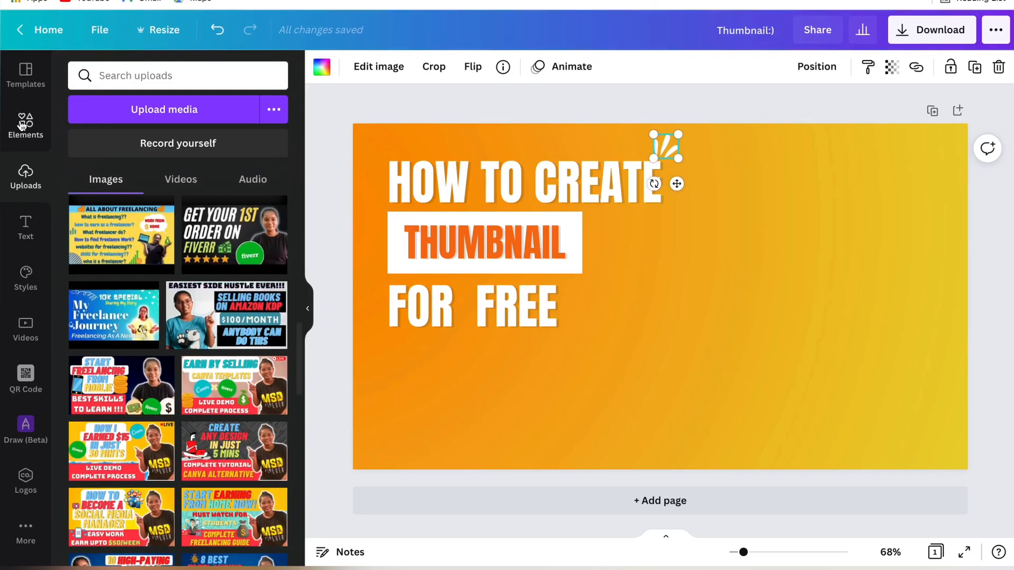
left_click(22, 126)
left_click(146, 79)
type("fra")
key("Return")
Step: Discard the trial media-player window frame, and add the white laptop graphic shrunk beside the heading
left_click(189, 485)
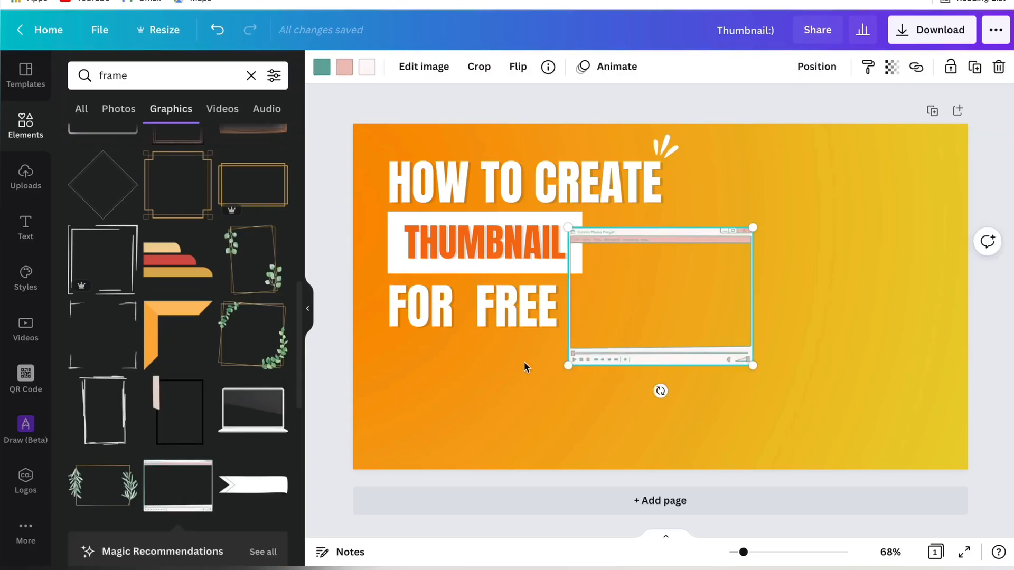
key("Delete")
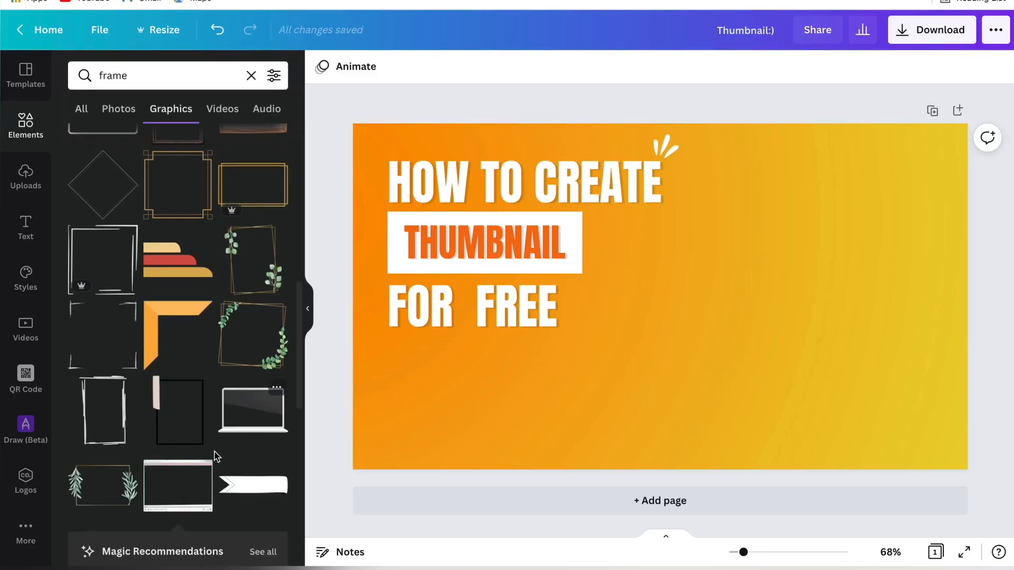
scroll(224, 448, "down", 1)
left_click(237, 373)
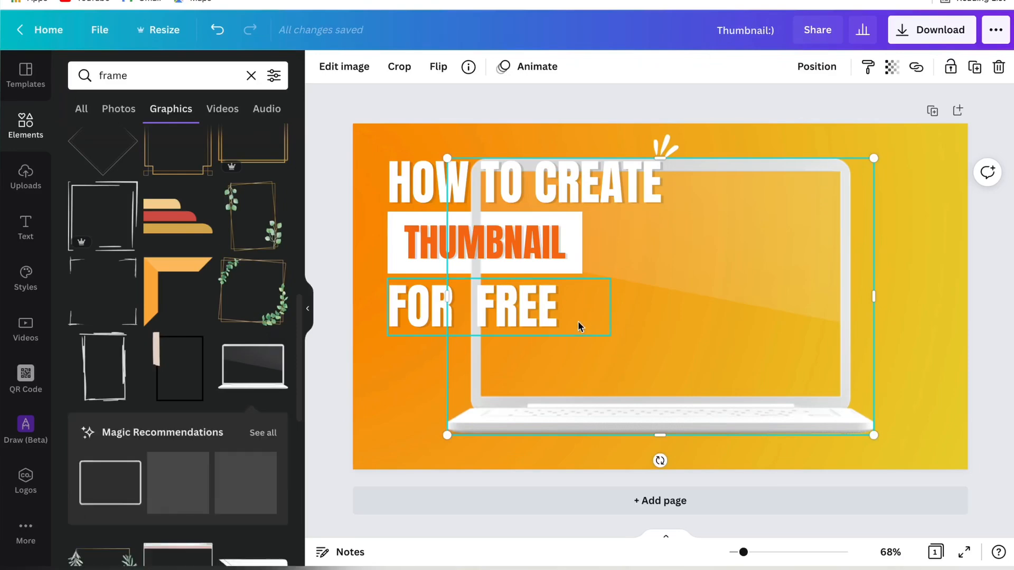
left_click_drag(447, 435, 696, 300)
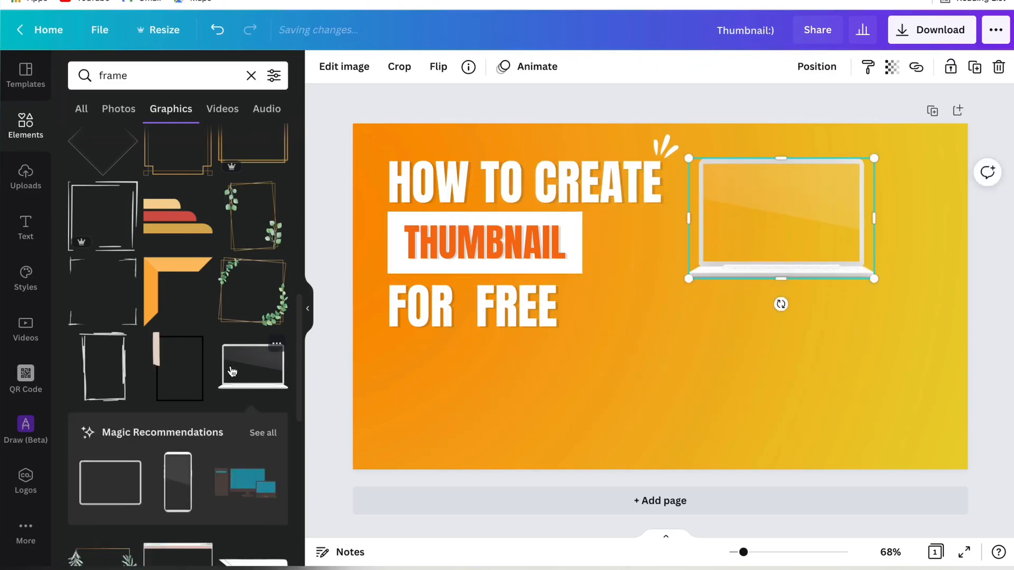
Step: Add the uploaded "Get your 1st order on Fiverr" image over the laptop and crop its black bands above and below
left_click(17, 195)
left_click(218, 251)
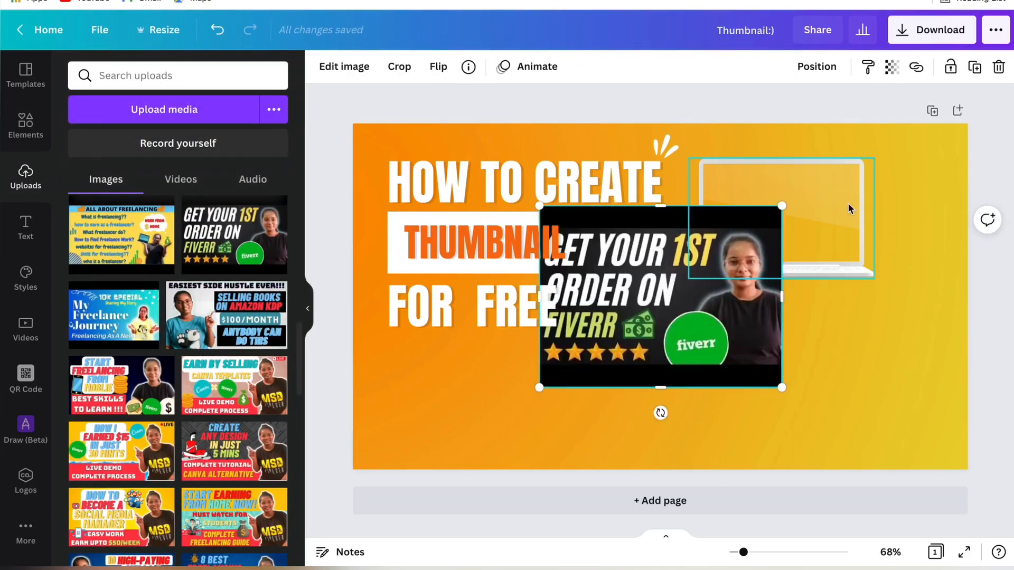
left_click_drag(734, 287, 872, 243)
left_click_drag(793, 151, 794, 164)
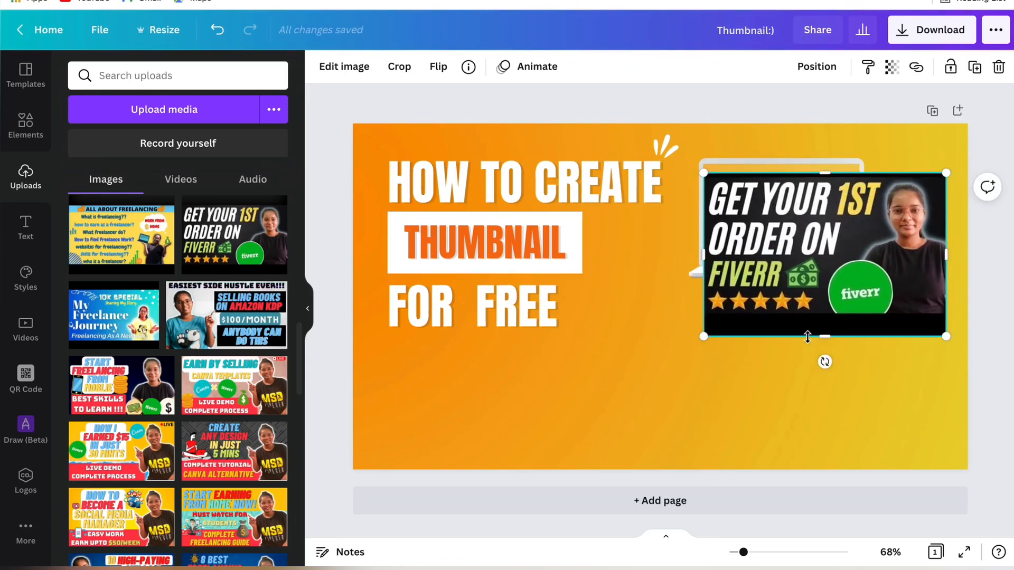
left_click_drag(808, 338, 804, 318)
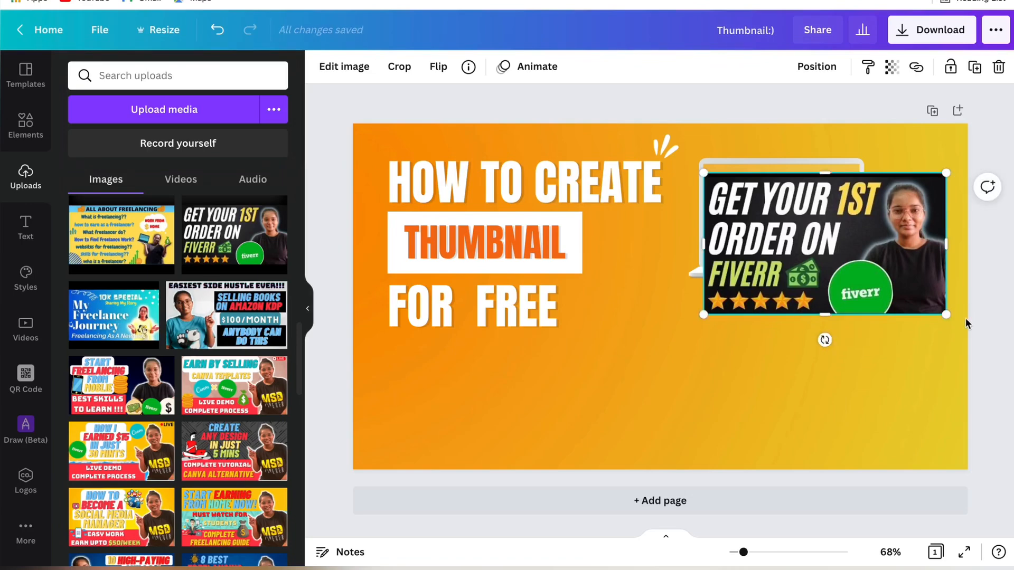
Step: Shrink the Fiverr image onto the laptop screen and adjust it to about 328 wide and 208 high
left_click_drag(905, 312, 838, 282)
left_click_drag(787, 219, 787, 210)
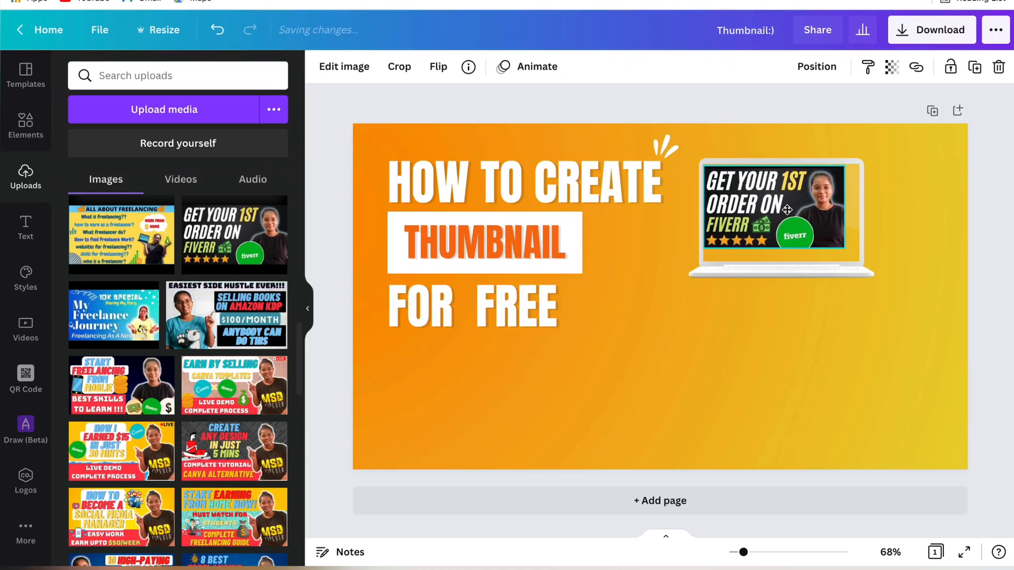
left_click_drag(843, 249, 858, 260)
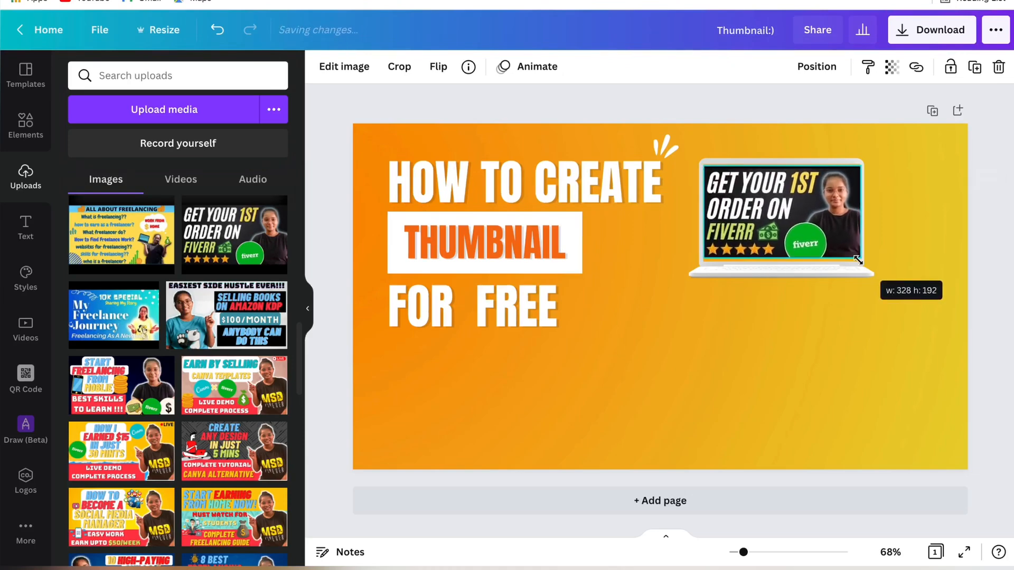
left_click_drag(779, 261, 779, 263)
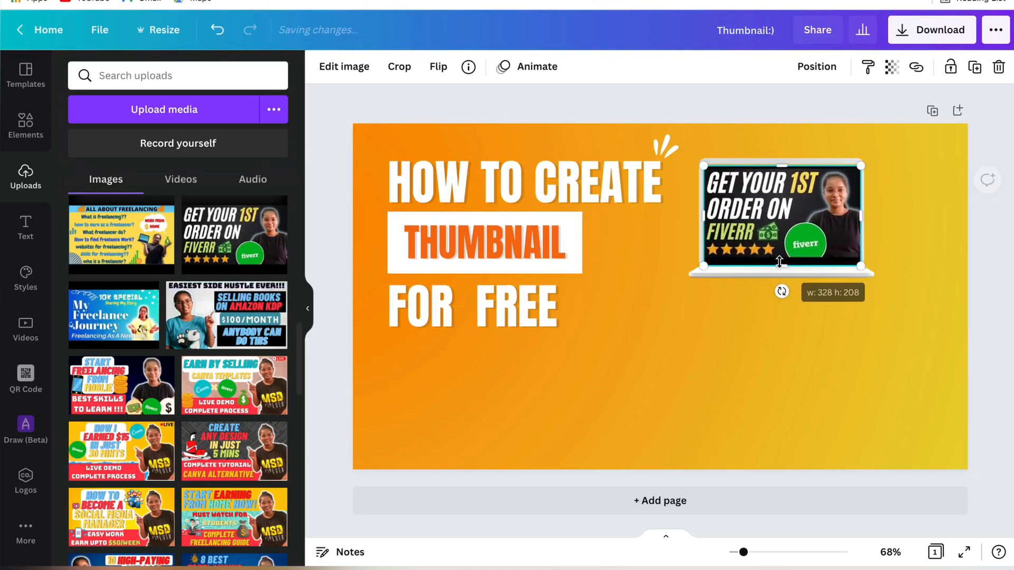
Step: Extend the Fiverr image's upper edge to a height of about 214 to cover the laptop screen, and select the laptop graphic
left_click(934, 250)
left_click(819, 277)
left_click(792, 203)
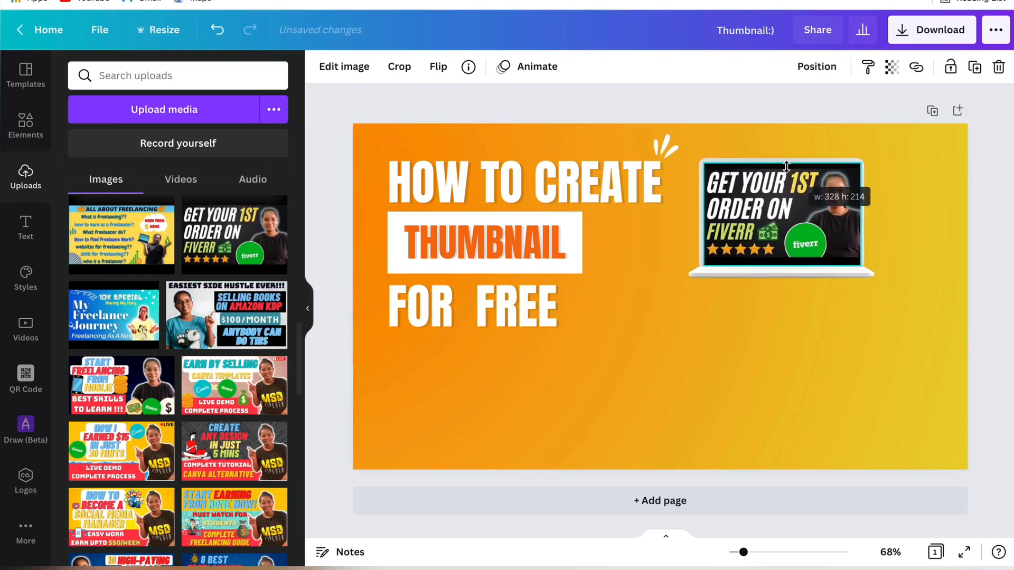
left_click(825, 292)
left_click(818, 276)
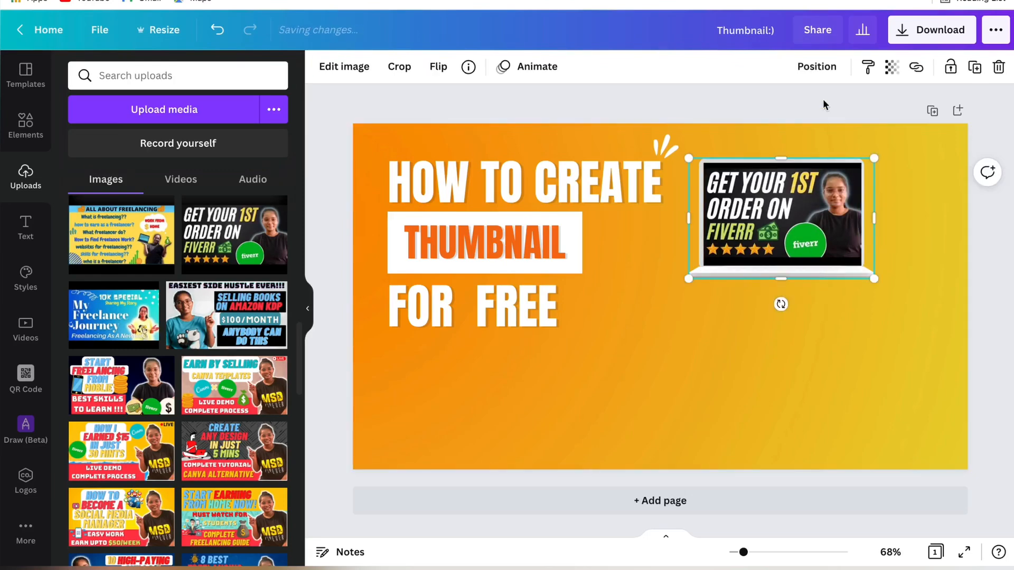
Step: Bring the laptop frame forward over the Fiverr image and place a duplicate laptop directly below the first one
left_click(818, 68)
left_click(647, 109)
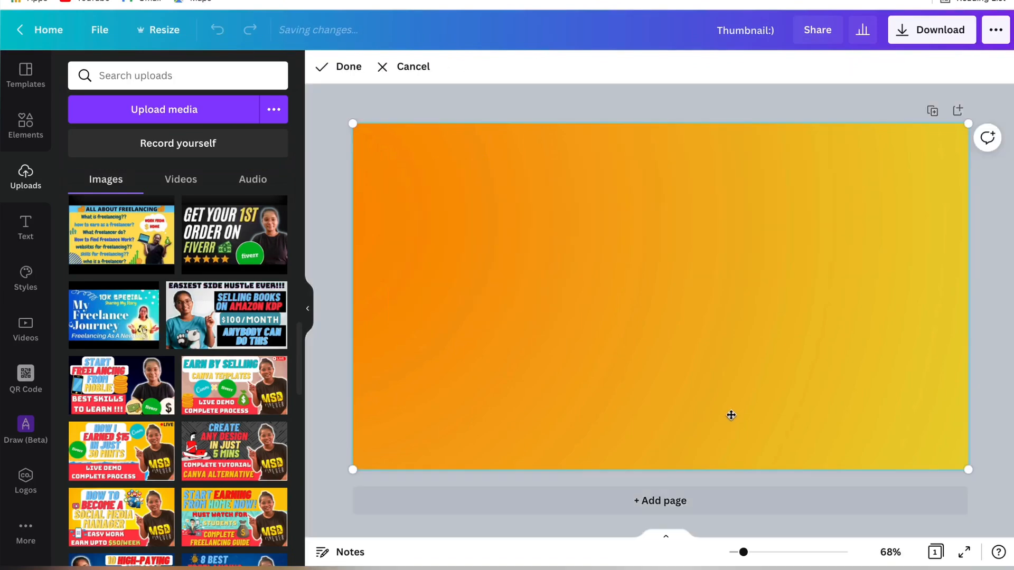
key("ctrl+d")
left_click_drag(831, 270, 815, 326)
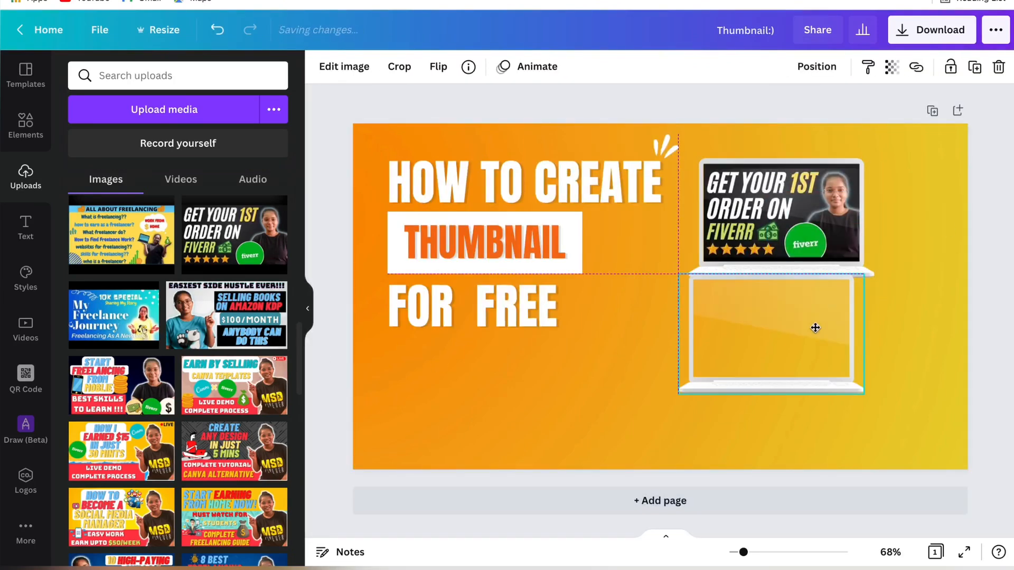
Step: Add the uploaded "Earn by selling Canva templates" image and shrink it to fit the second laptop's screen
left_click(193, 364)
left_click_drag(874, 176, 608, 375)
left_click_drag(490, 393, 745, 351)
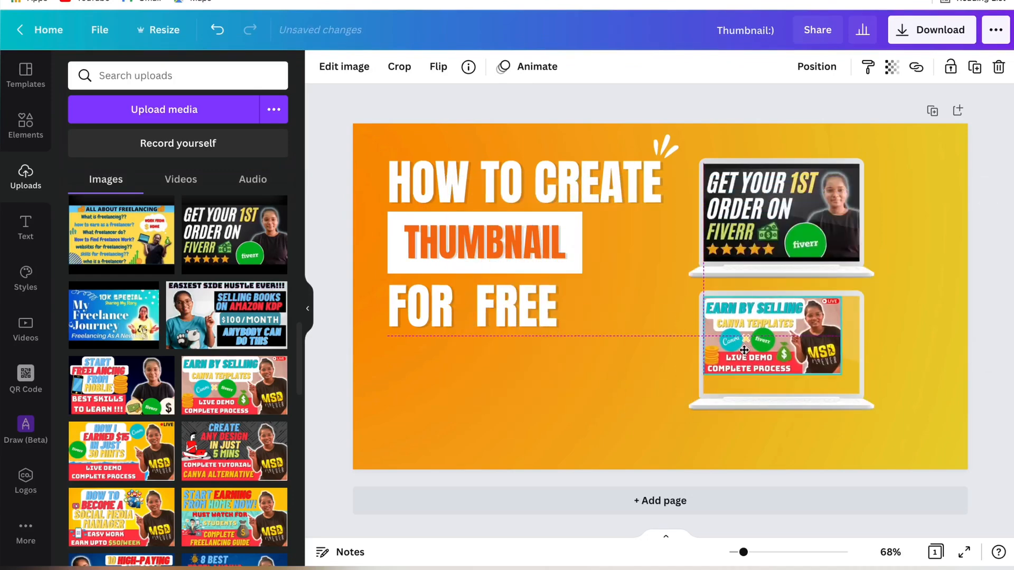
left_click_drag(840, 374, 871, 384)
left_click_drag(784, 353, 784, 357)
Step: Send the "Earn by selling Canva templates" image backward behind its laptop frame and shrink that laptop slightly
left_click(919, 351)
left_click(824, 346)
left_click(817, 67)
left_click(760, 105)
left_click(928, 342)
double_click(928, 343)
key("Escape")
left_click(828, 391)
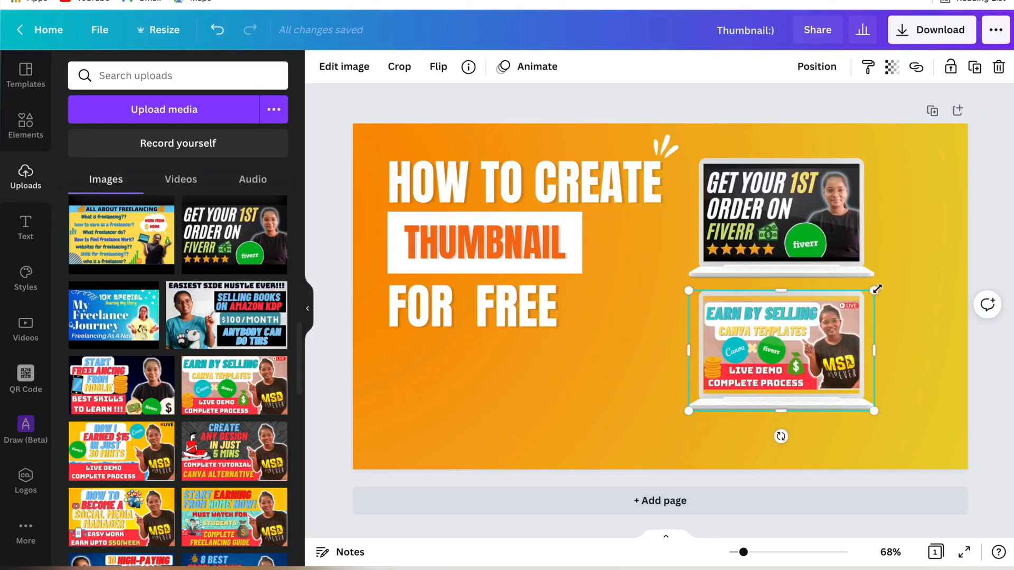
left_click_drag(876, 287, 871, 291)
left_click(910, 346)
Step: Place a third laptop below the "FOR FREE" text and fit the uploaded "How to create fiverr gig image?" picture onto its screen
left_click_drag(767, 234, 568, 413)
scroll(253, 404, "down", 5)
scroll(253, 404, "down", 10)
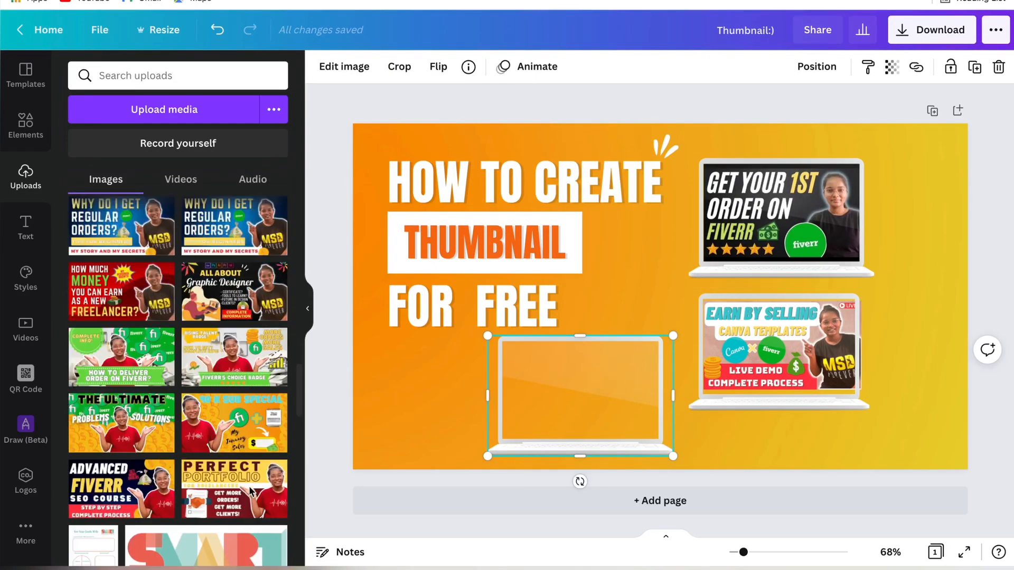
left_click(235, 448)
left_click_drag(789, 201, 667, 290)
left_click_drag(599, 340, 562, 349)
left_click_drag(575, 399, 576, 391)
left_click_drag(644, 434, 660, 440)
Step: Send the gig image picture backward behind the third laptop's frame and fine-tune their fit
left_click(814, 68)
left_click(775, 109)
double_click(423, 408)
key("Escape")
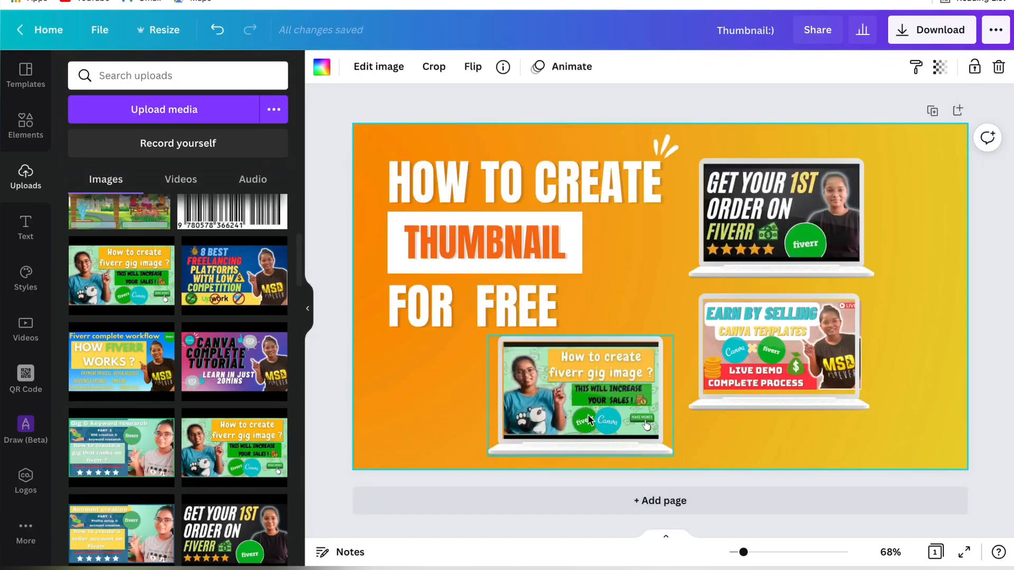
left_click(527, 386)
left_click_drag(485, 455, 483, 456)
Step: Group each of the three laptops with the sample thumbnail on its screen
left_click_drag(563, 409, 568, 413)
left_click(787, 67)
left_click_drag(896, 317, 875, 361)
left_click(840, 382)
left_click(901, 390)
left_click_drag(902, 394, 824, 343)
left_click(789, 67)
left_click_drag(897, 252, 786, 183)
left_click(787, 67)
Step: Move the "Get your 1st order" laptop to the thumbnail's upper right corner and shrink the other two laptop groups
left_click_drag(806, 261, 866, 248)
left_click_drag(774, 345, 833, 325)
left_click_drag(745, 392, 739, 394)
left_click_drag(580, 400, 650, 372)
left_click_drag(559, 425, 586, 408)
left_click_drag(729, 328, 664, 380)
left_click_drag(806, 356, 647, 325)
left_click_drag(582, 364, 628, 336)
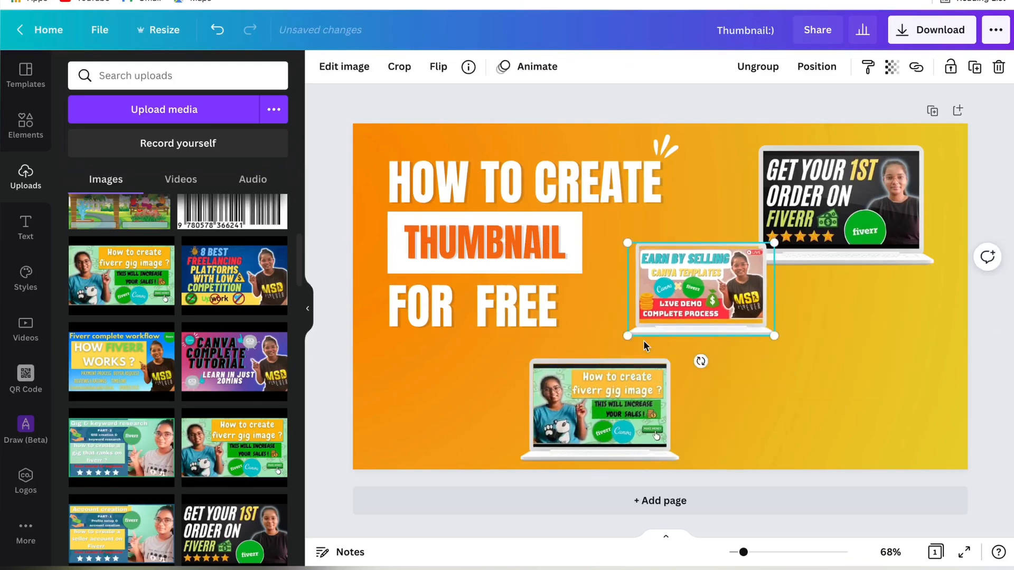
Step: Rearrange the laptop groups on the thumbnail's right half and shrink the "Get your 1st order" laptop
left_click_drag(624, 402, 887, 347)
left_click_drag(697, 290, 673, 350)
left_click_drag(755, 395, 769, 406)
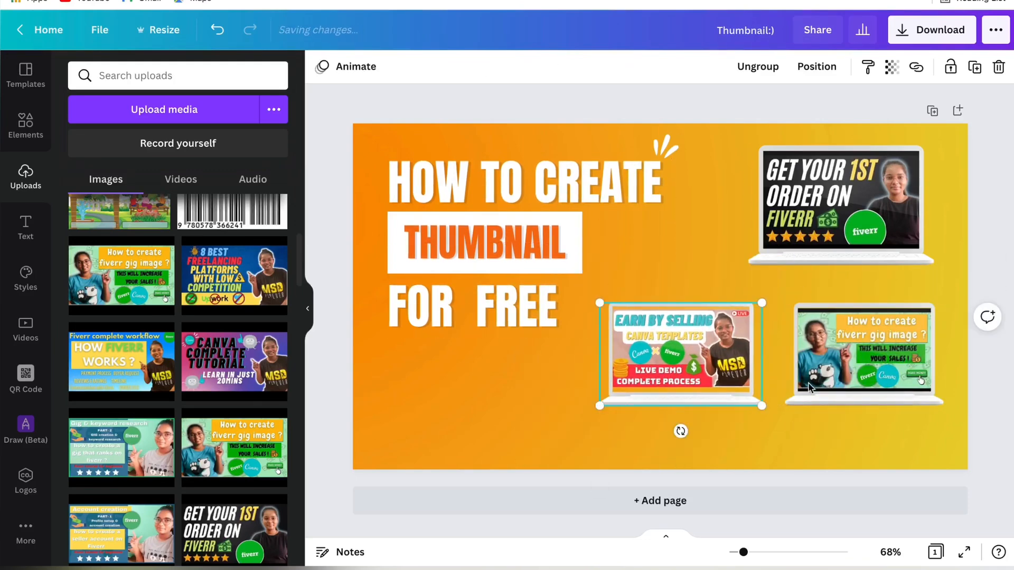
left_click_drag(861, 348, 846, 348)
left_click_drag(862, 178, 871, 335)
left_click_drag(939, 429, 913, 411)
Step: Place the "Earn by selling" and "Get your 1st order" laptops along the lower edge and the gig image laptop beside "FREE"
left_click_drag(839, 349, 844, 186)
left_click_drag(820, 368, 834, 317)
left_click_drag(681, 351, 469, 403)
left_click_drag(845, 312, 648, 415)
left_click_drag(845, 201, 681, 285)
left_click(876, 320)
Step: Open the earlier "HOW MUCH MONEY YOU CAN EARN AS A NEW FREELANC..." design and select the woman cut-out on page 1
left_click(813, 382)
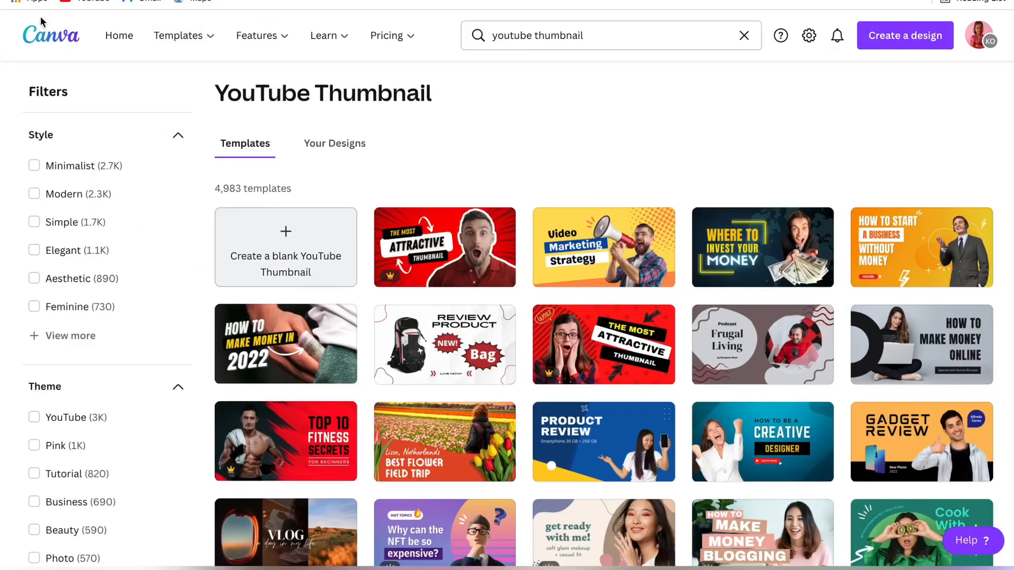
scroll(502, 443, "down", 1)
scroll(502, 443, "down", 10)
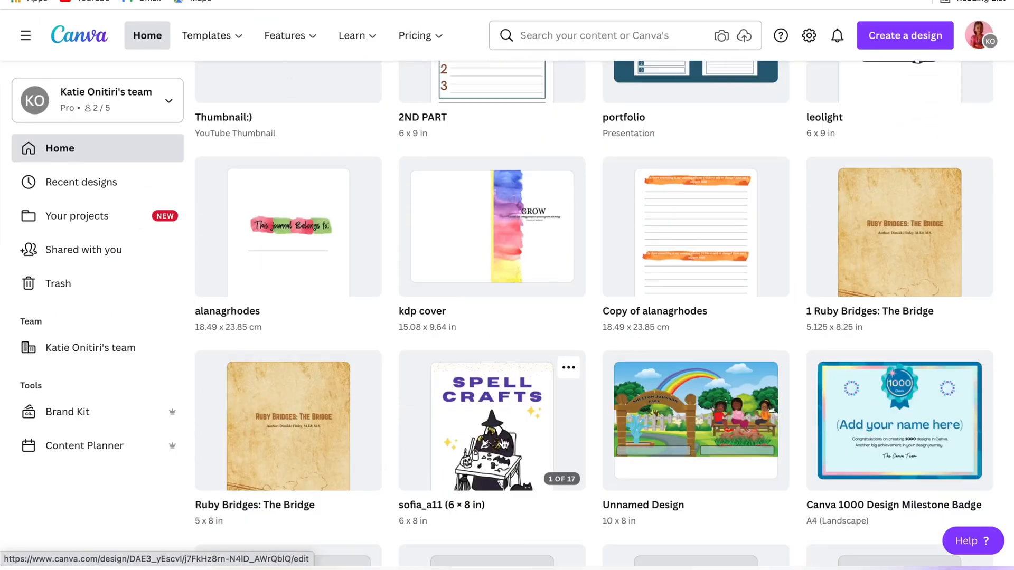
left_click(503, 441)
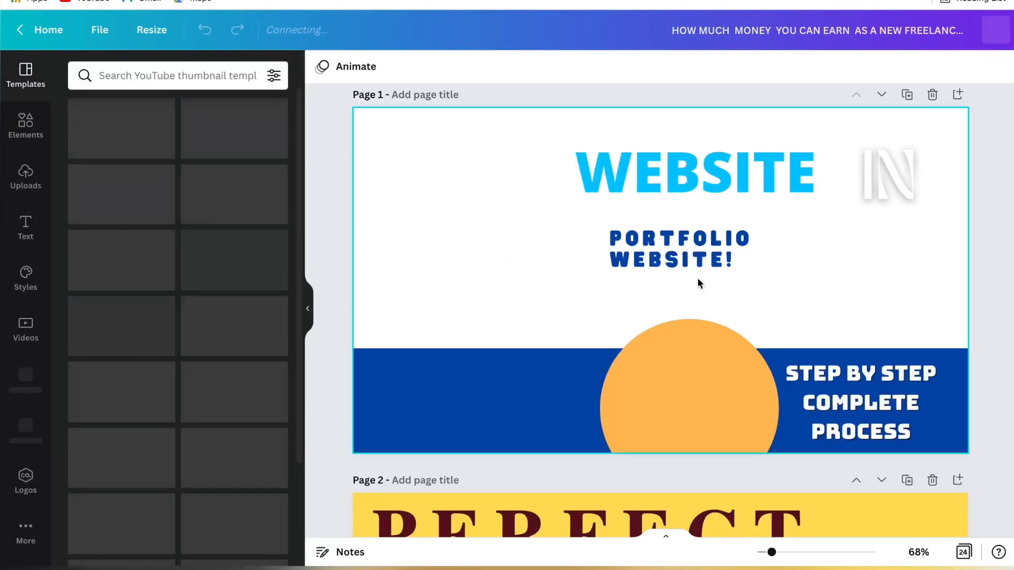
left_click(414, 261)
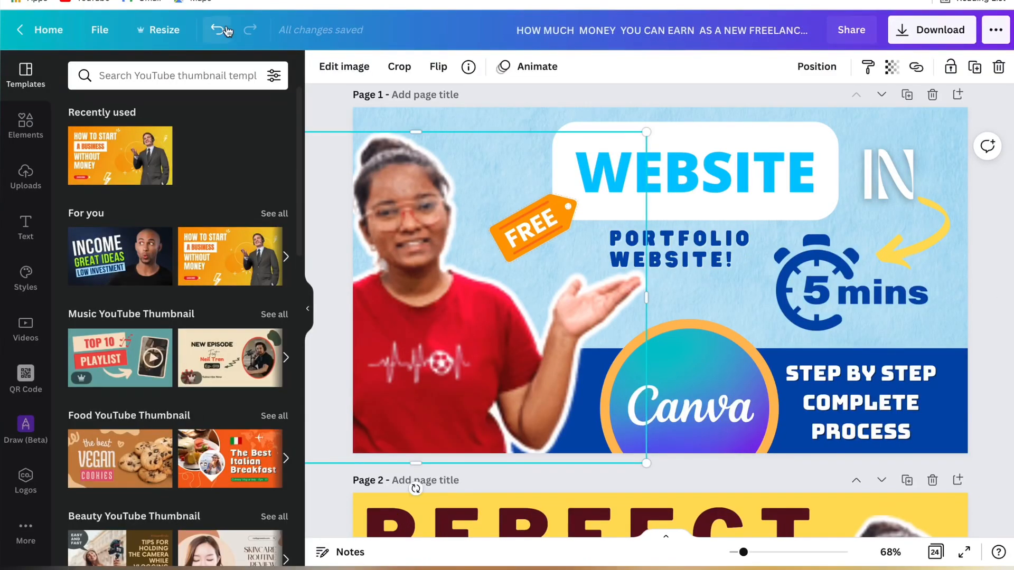
Step: Place the woman cut-out on the right side of the new thumbnail and resize it to reach the lower edge
left_click_drag(813, 325, 774, 305)
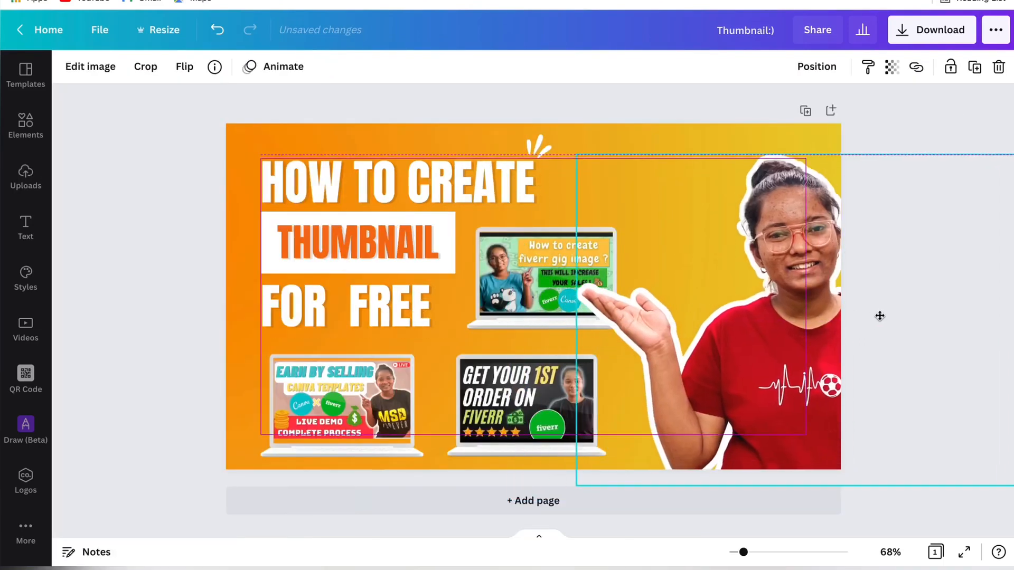
left_click_drag(980, 136, 862, 220)
left_click_drag(723, 303, 795, 311)
left_click_drag(931, 225, 973, 199)
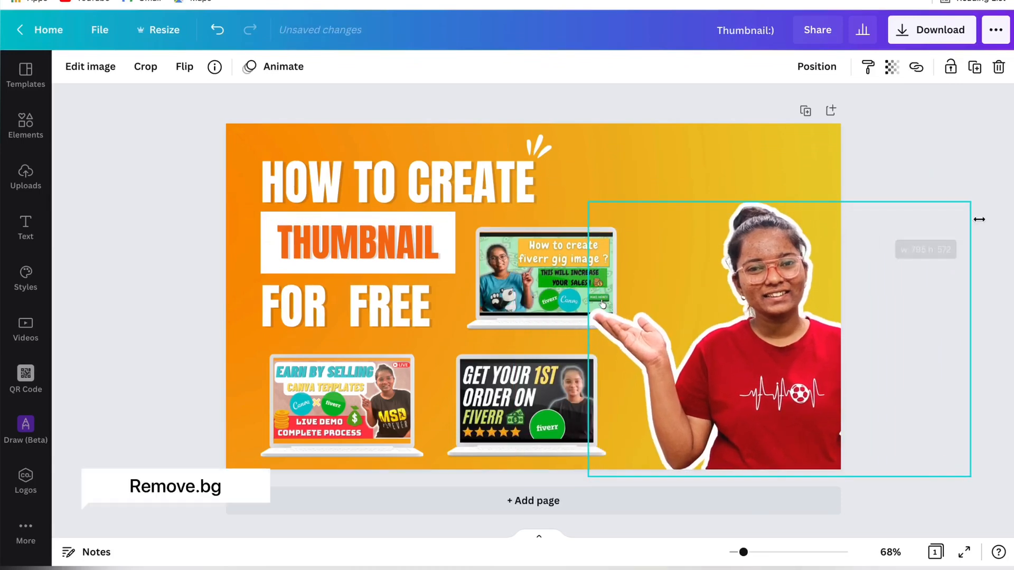
left_click_drag(813, 339, 803, 338)
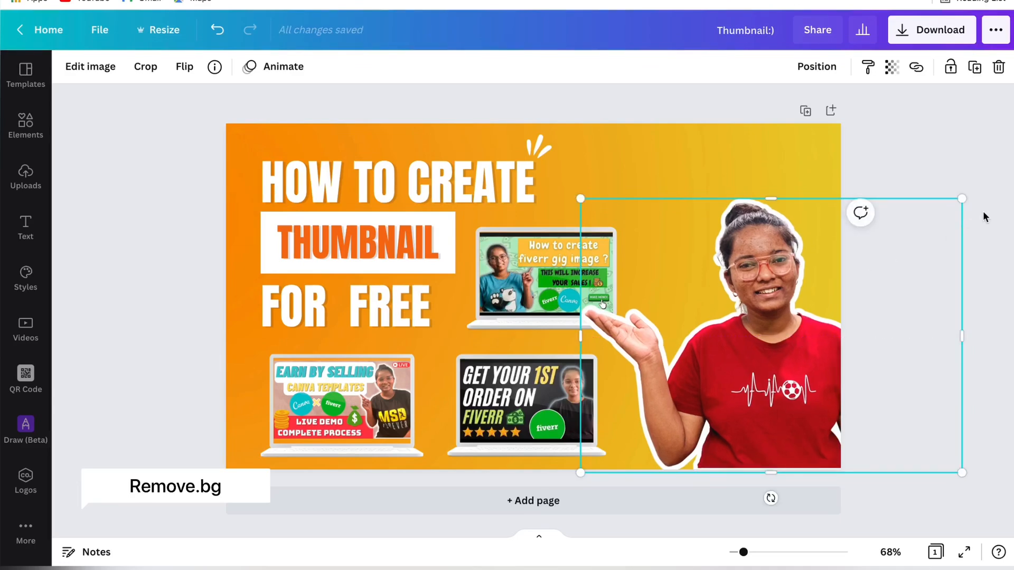
left_click_drag(968, 199, 980, 171)
Step: Delete the gig image laptop group and enlarge the woman cut-out to almost the full thumbnail height
left_click(548, 263)
left_click(789, 67)
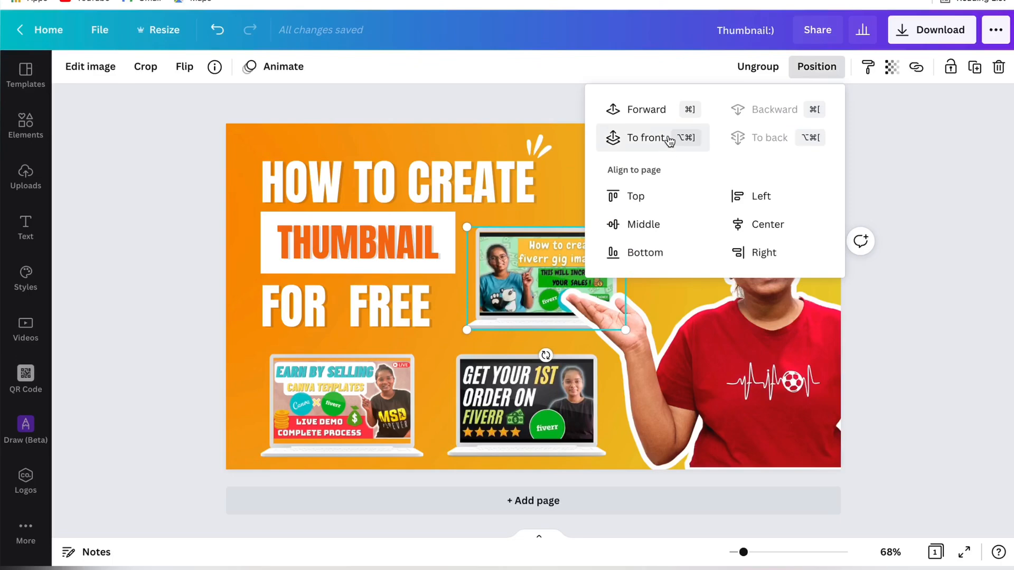
left_click(641, 135)
key("Delete")
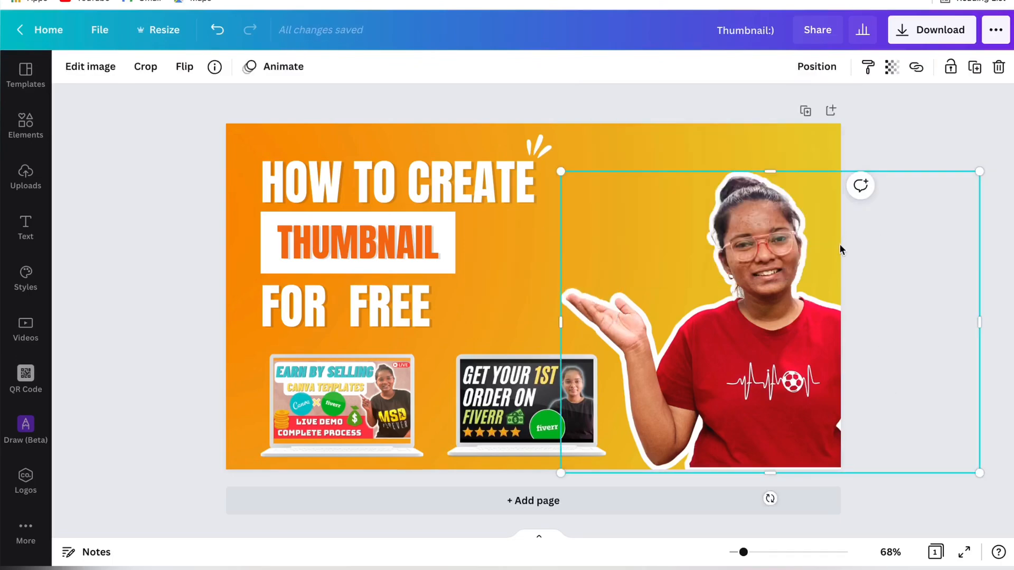
left_click_drag(975, 161, 1011, 138)
left_click_drag(826, 281, 811, 281)
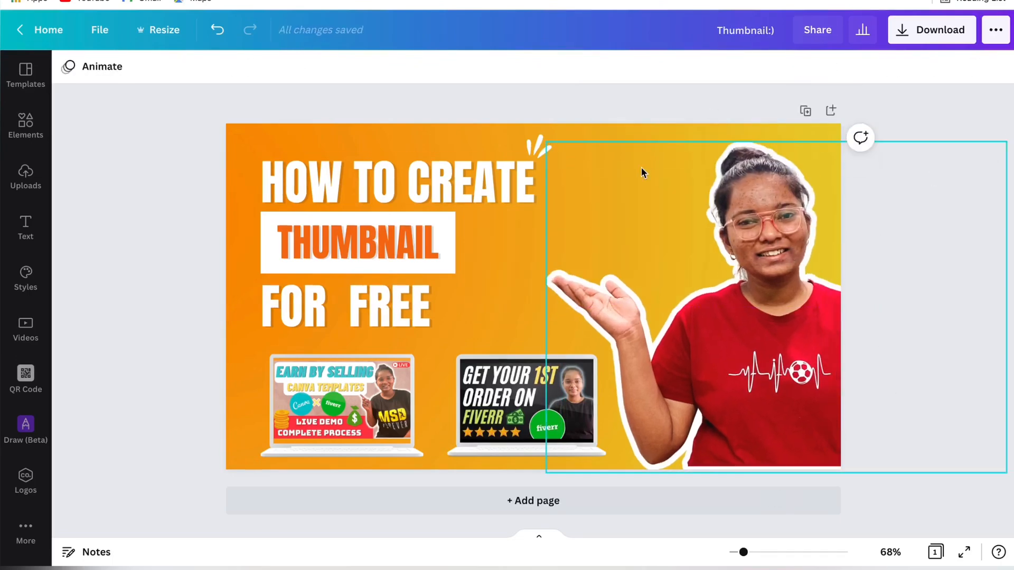
Step: Search the elements for "canva" graphics and place the round Canva logo above the woman's raised hand
left_click(26, 126)
left_click(251, 76)
type("can")
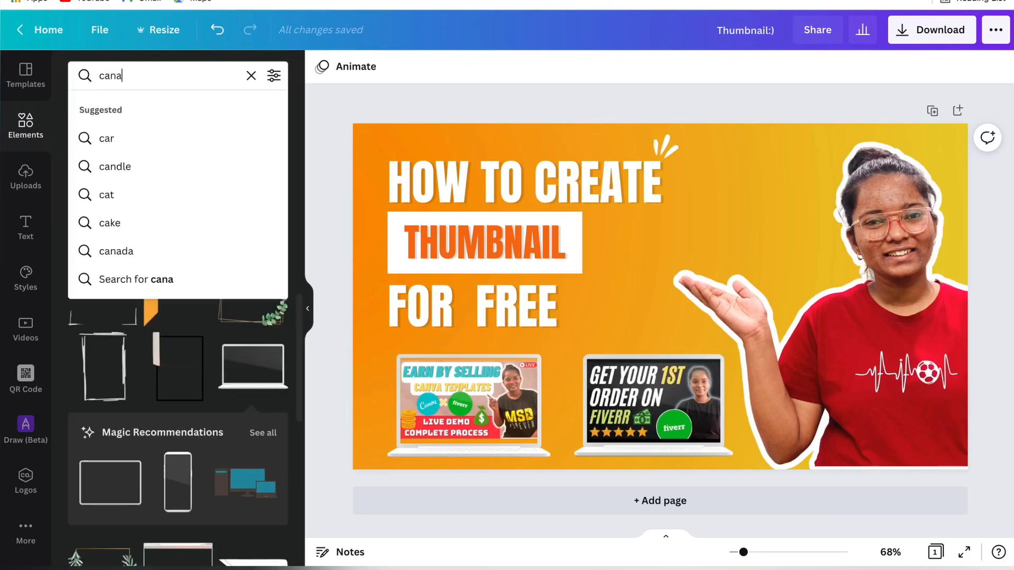
type("va")
key("Return")
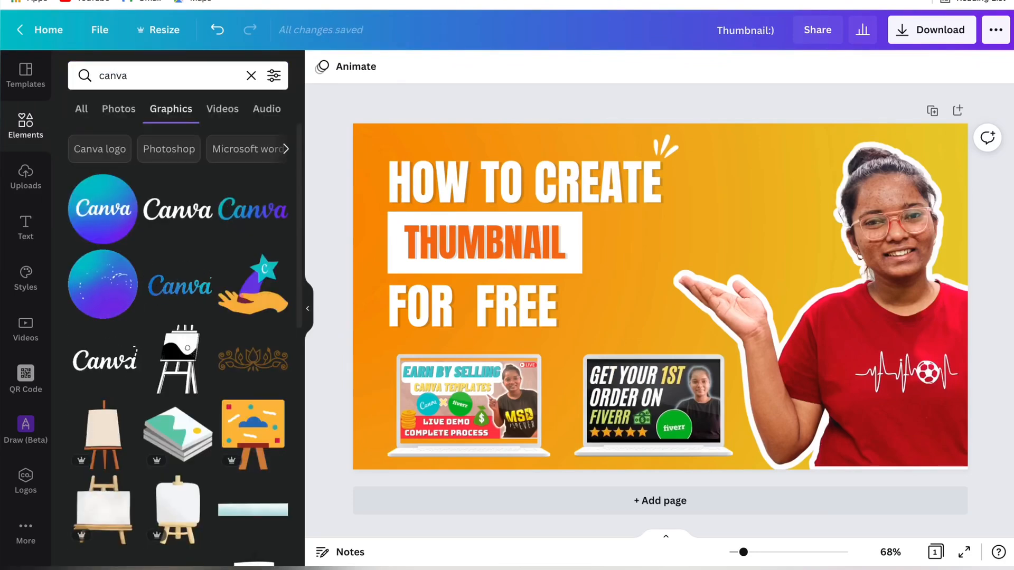
left_click(103, 284)
left_click_drag(687, 274, 784, 168)
Step: Add a white circle behind the Canva logo and shrink it to slightly larger than the logo
left_click(251, 75)
left_click(88, 281)
left_click(322, 66)
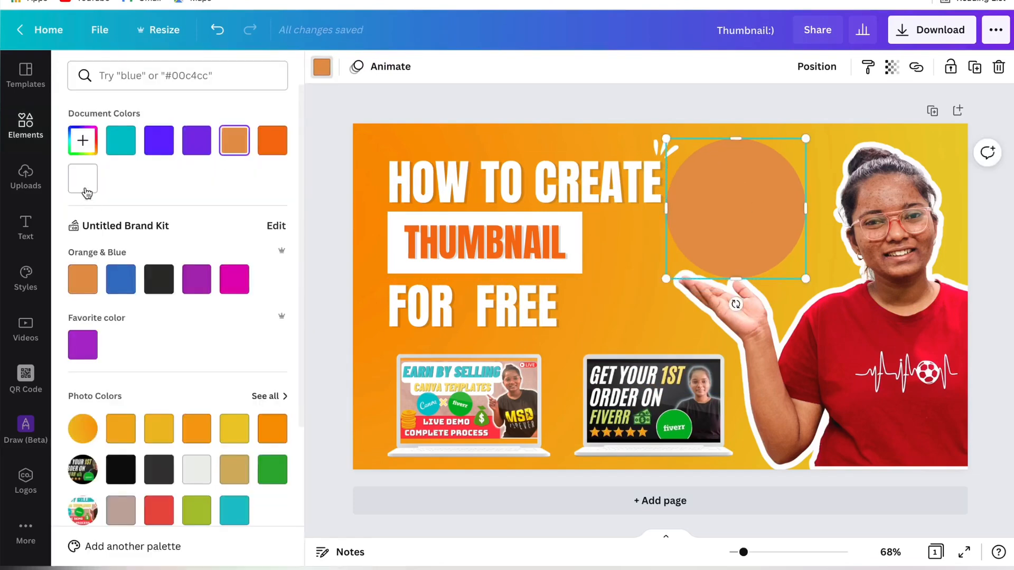
left_click(81, 176)
left_click(817, 67)
left_click(772, 108)
left_click_drag(683, 277, 686, 259)
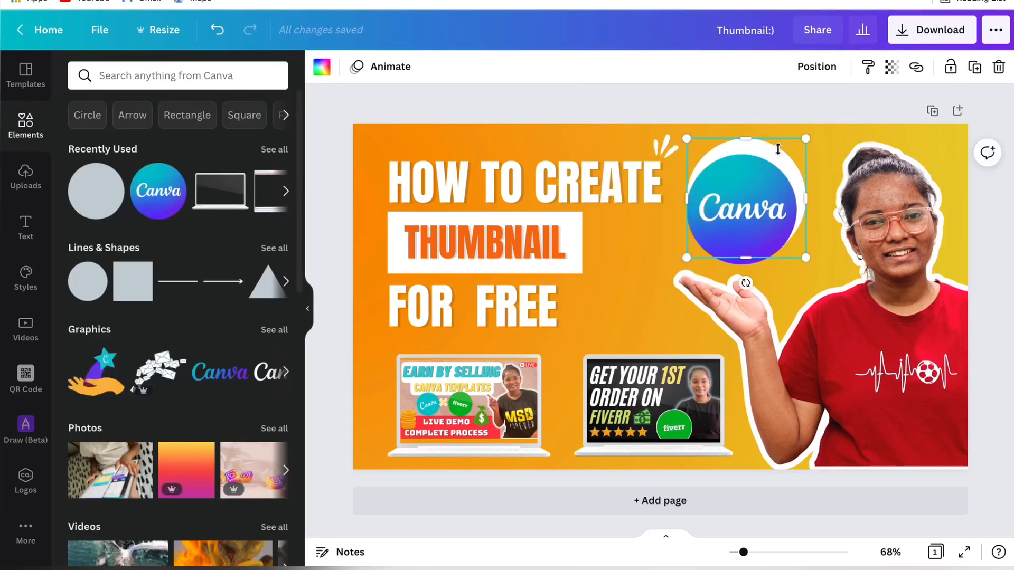
Step: Lock the woman cut-out, then center the Canva logo on the white circle and group the two
left_click_drag(744, 184, 748, 195)
left_click(887, 200)
left_click(951, 66)
left_click_drag(746, 109, 750, 192)
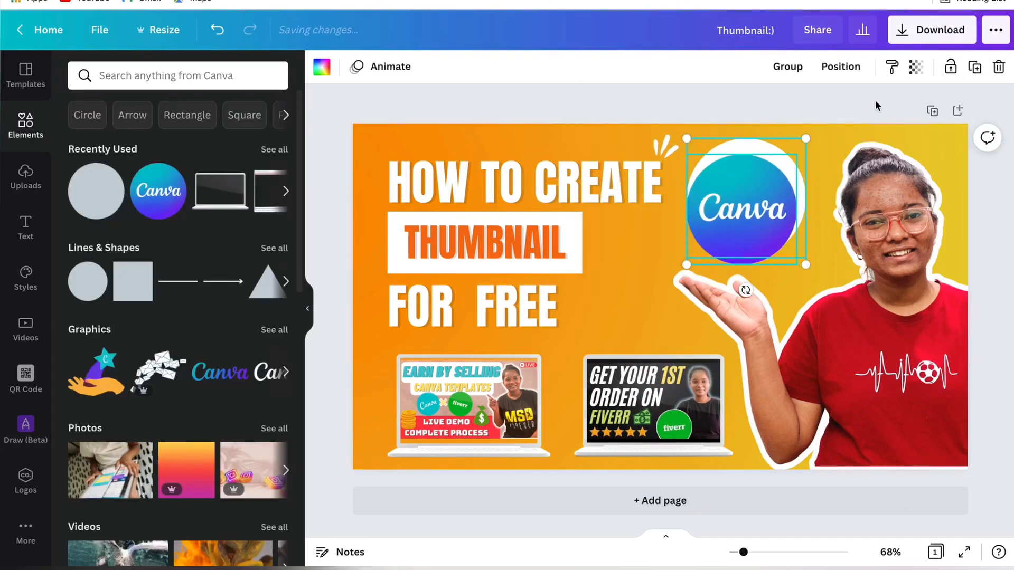
left_click(841, 66)
left_click(779, 196)
left_click(788, 66)
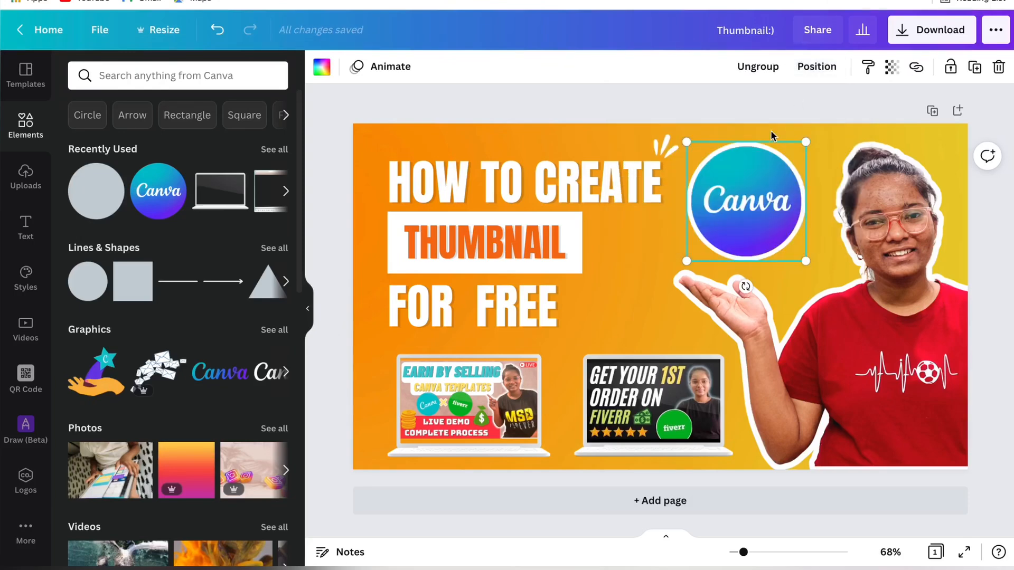
Step: Enlarge the Canva logo group slightly and position it just above the raised hand
left_click_drag(806, 142, 813, 138)
left_click(774, 188)
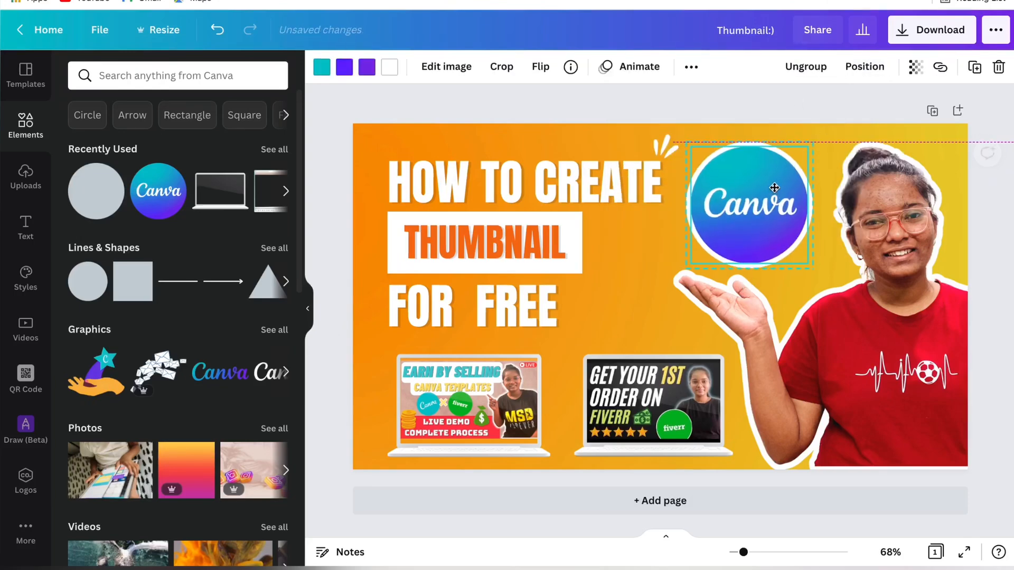
left_click(665, 117)
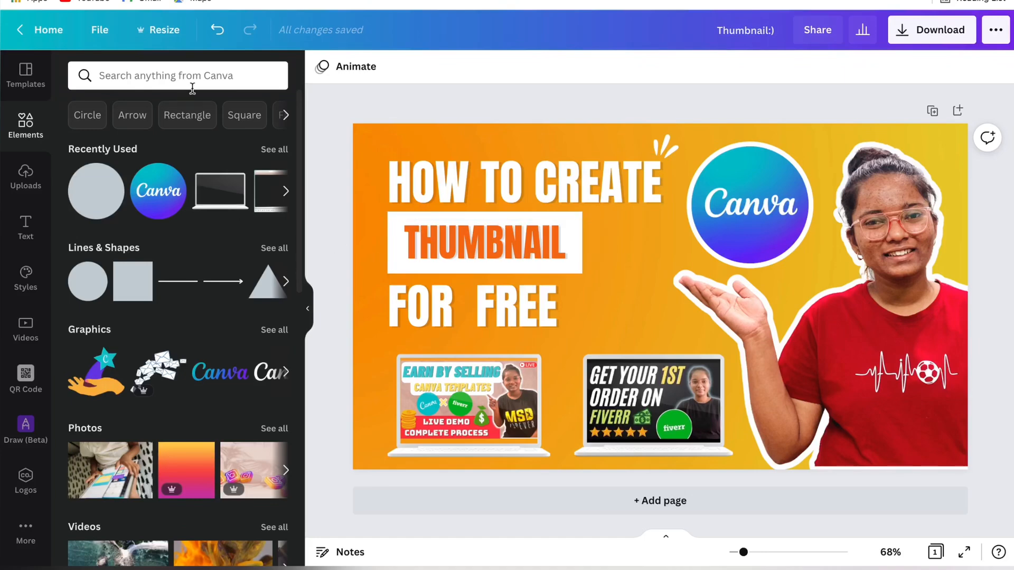
Step: Search the graphics for "brush" and place the purple-tipped paintbrush between the heading and the Canva logo
left_click(192, 83)
type("brush")
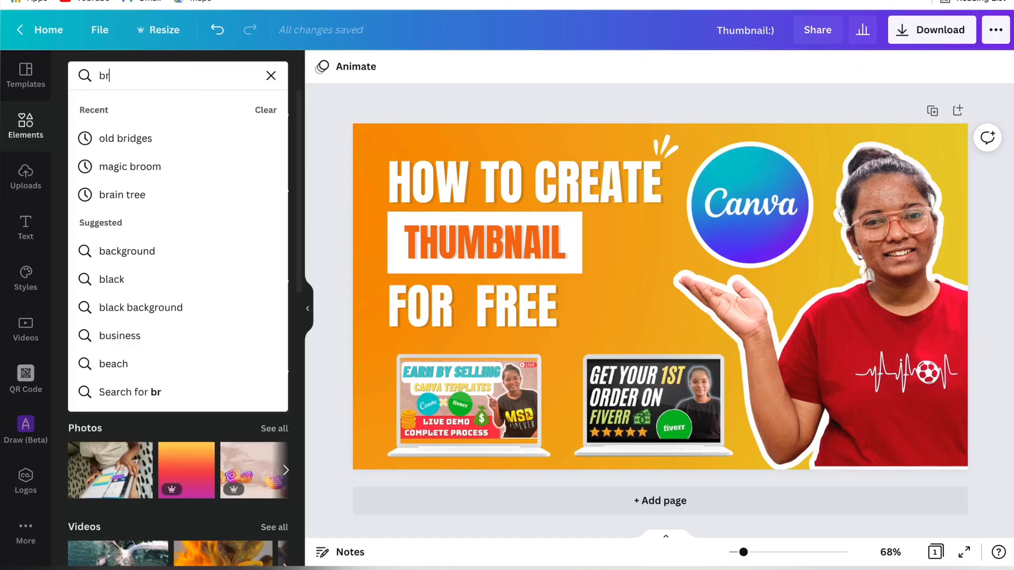
key("Return")
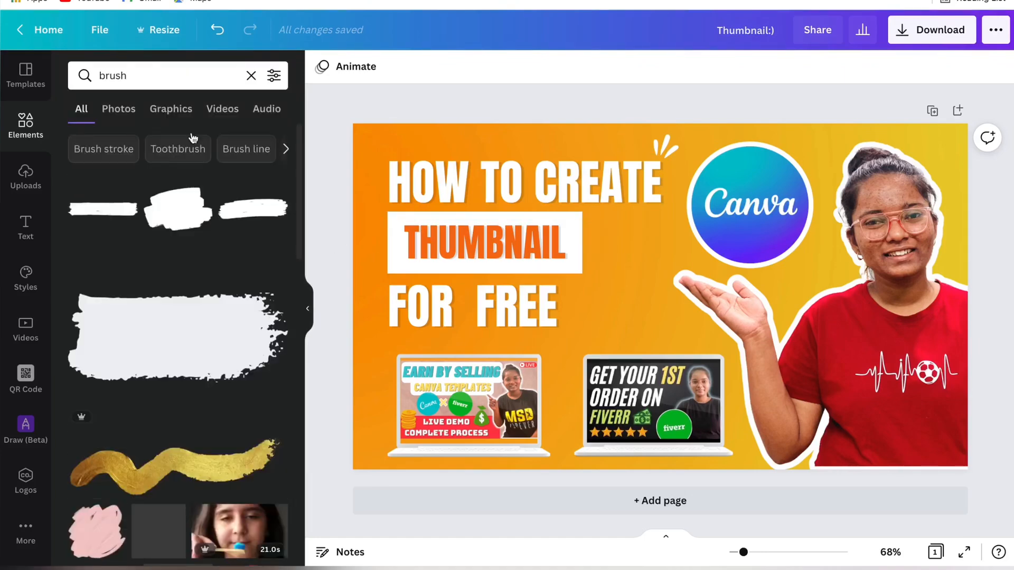
left_click(170, 108)
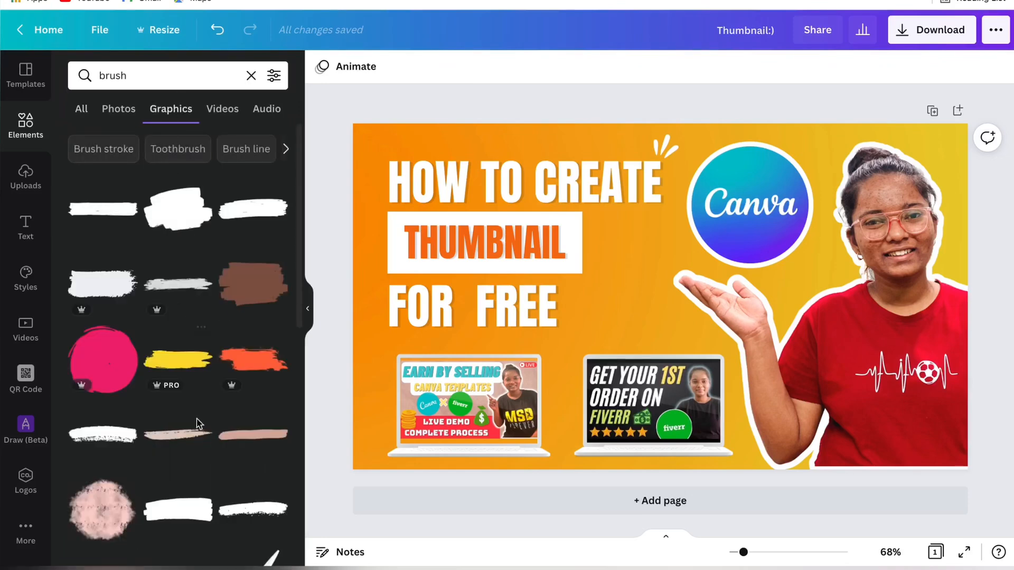
scroll(206, 454, "down", 4)
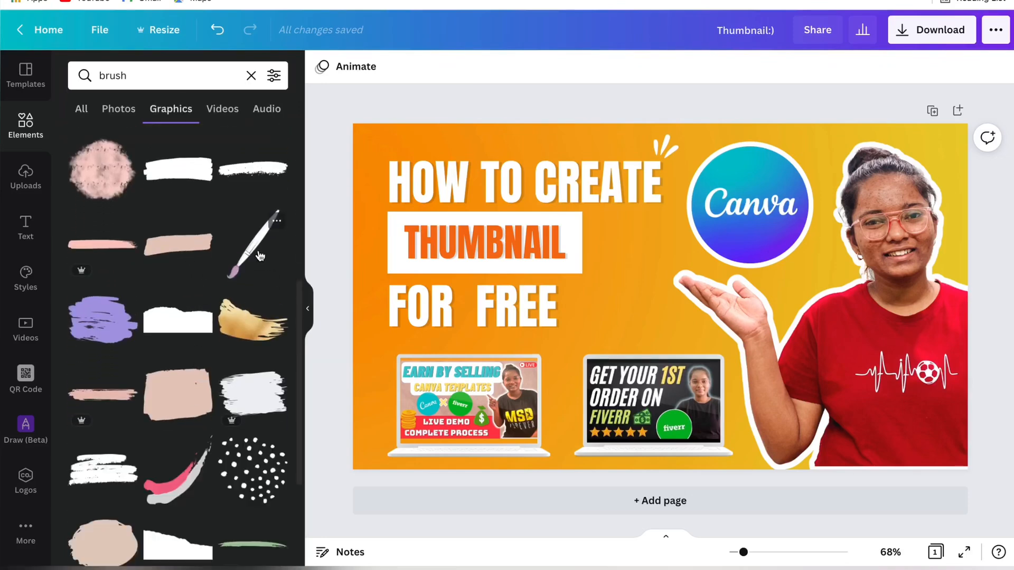
left_click(255, 258)
mouse_move(674, 309)
left_mouse_down()
mouse_move(650, 306)
mouse_move(627, 288)
mouse_move(635, 283)
left_mouse_up()
left_click(599, 109)
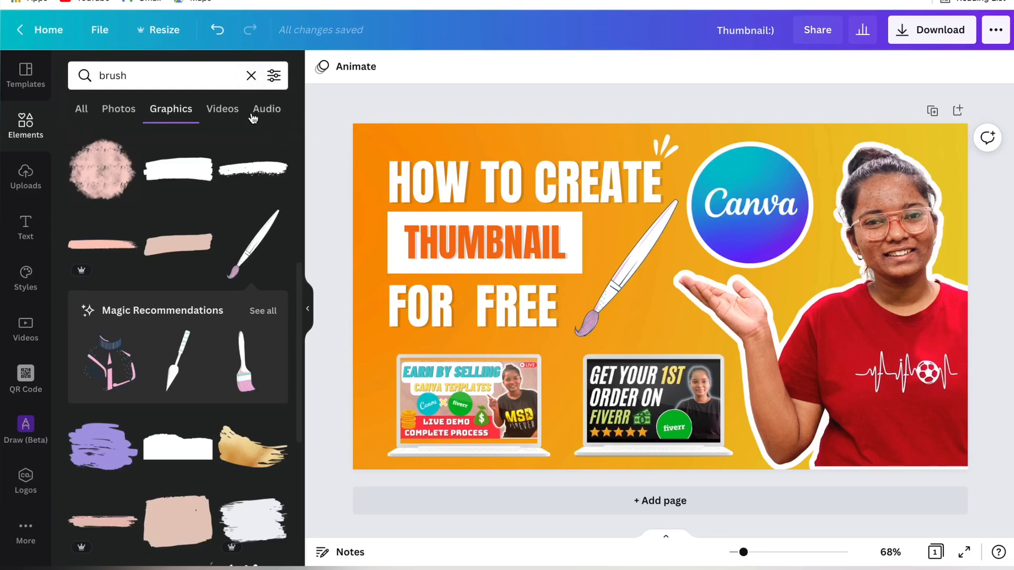
Step: Search the graphics for "star" and add the yellow three-sparkle graphic
type("star")
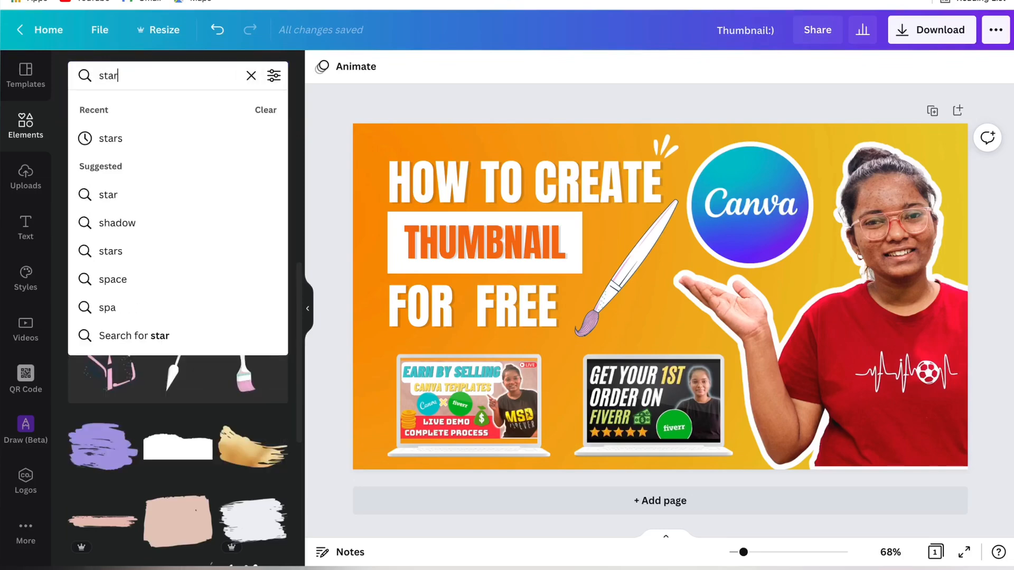
key("Return")
scroll(185, 317, "down", 4)
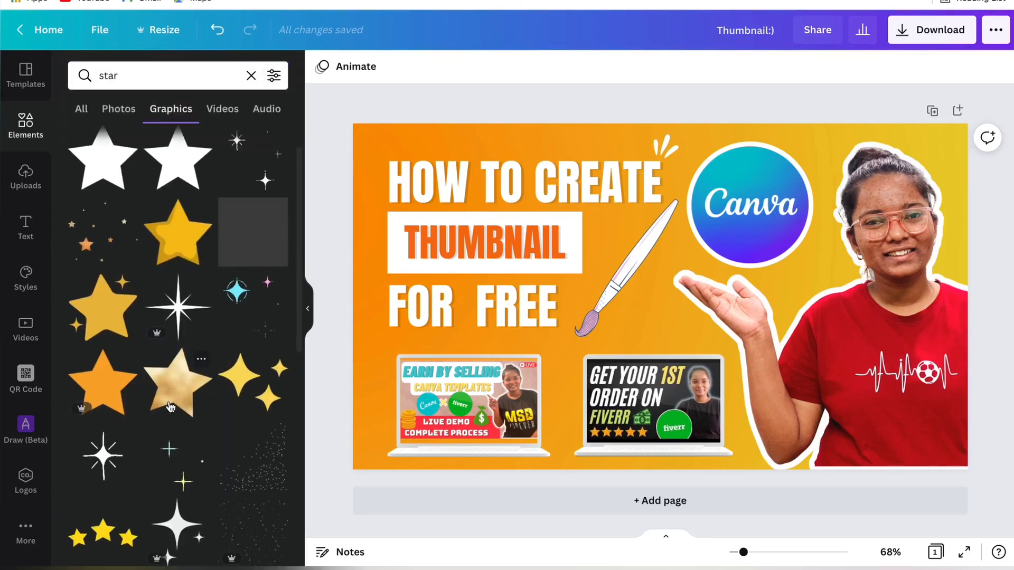
left_click(220, 281)
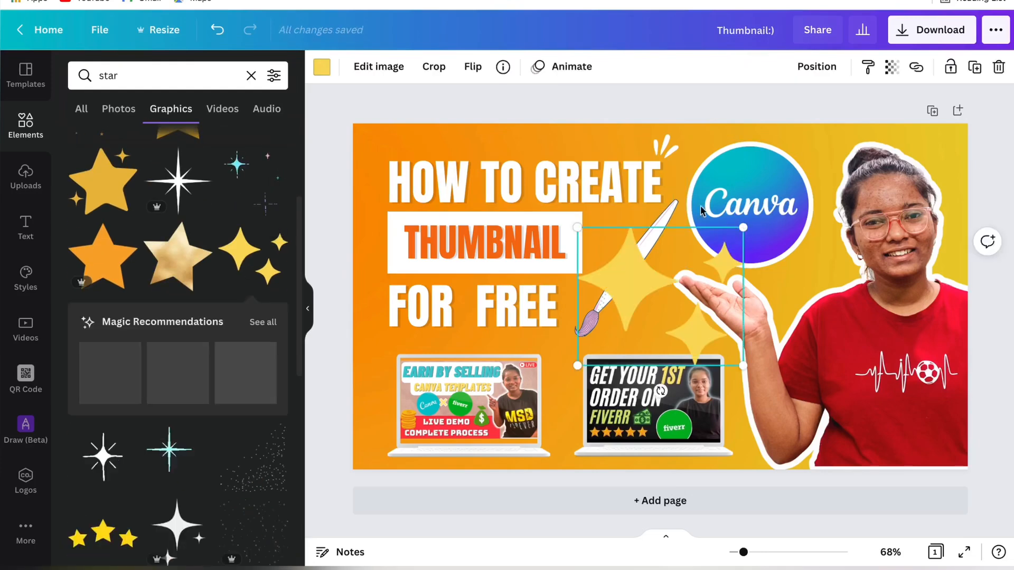
Step: Recolor the sparkles white and shrink them to a small cluster at the paintbrush's tip
left_click(321, 67)
left_click(196, 179)
left_click_drag(743, 228, 631, 320)
left_click(312, 317)
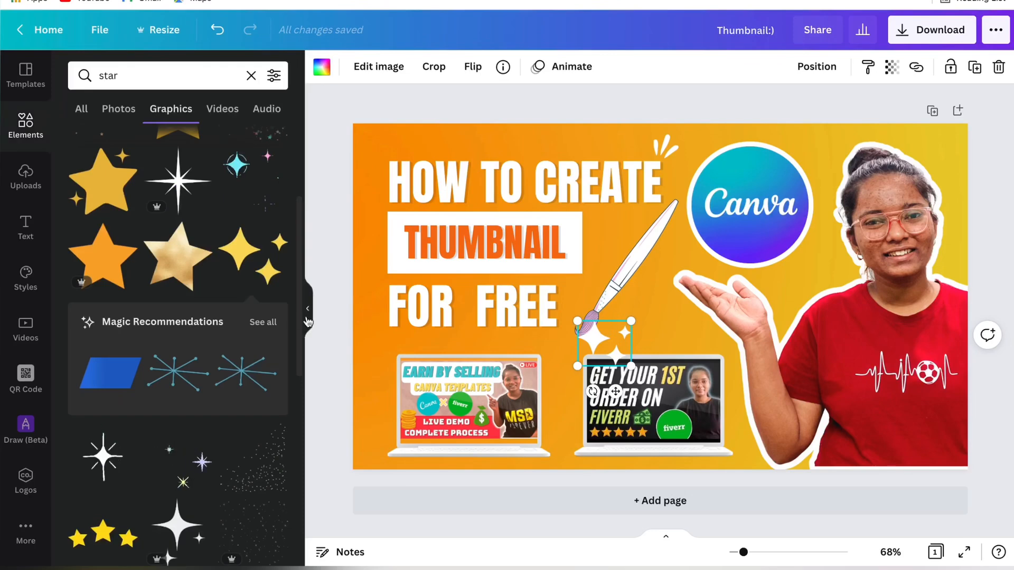
left_click(312, 317)
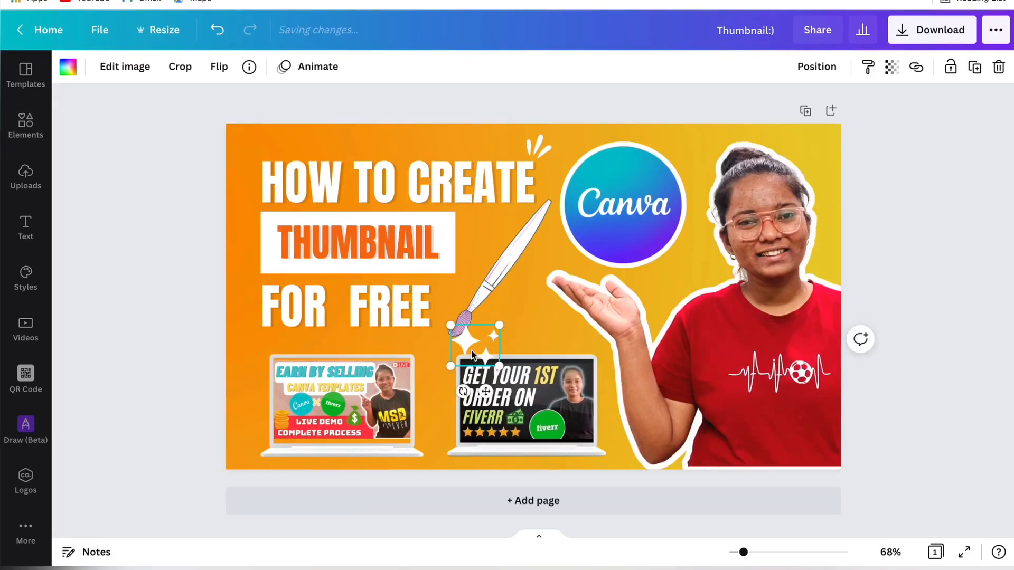